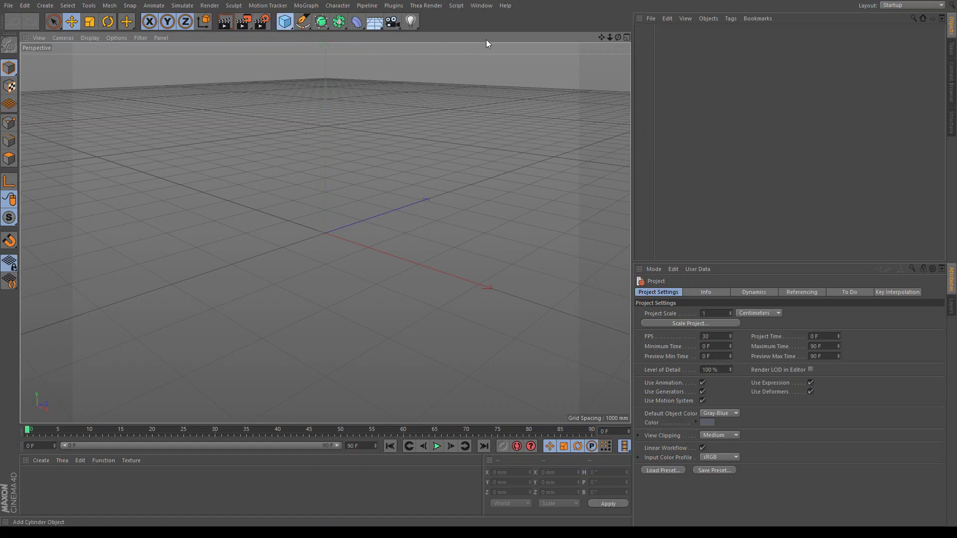
Add a sphere with 48 segments and give it a Cloth Collider tag
left_click(465, 53)
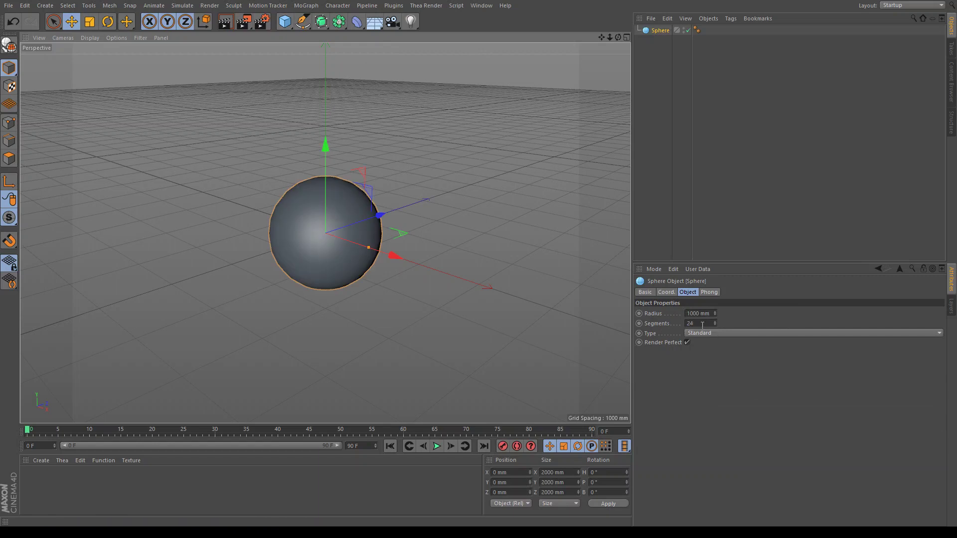
left_click(703, 324)
type("48")
key("Return")
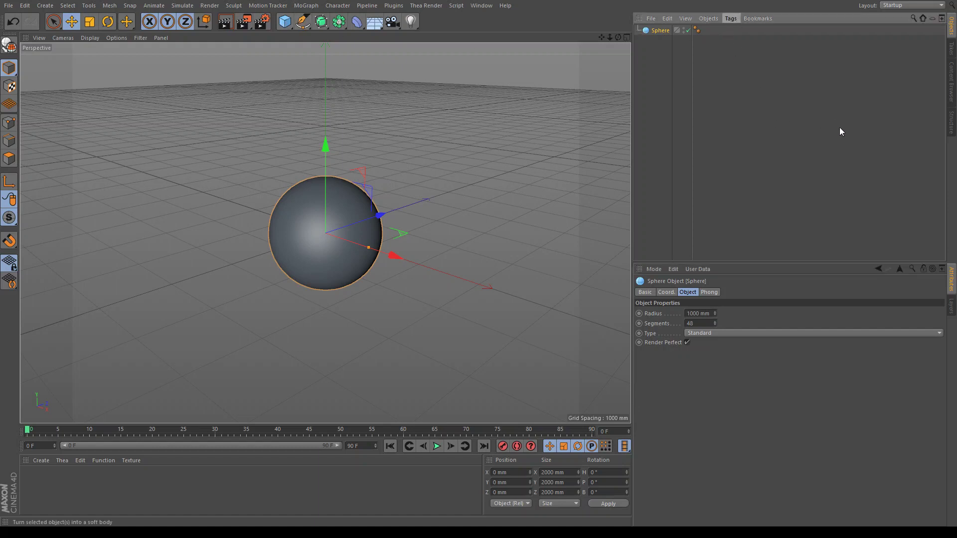
left_click(857, 169)
Add a plane with -Z orientation and move it away from the sphere to about -3107 mm on Z
left_click_drag(285, 22, 367, 52)
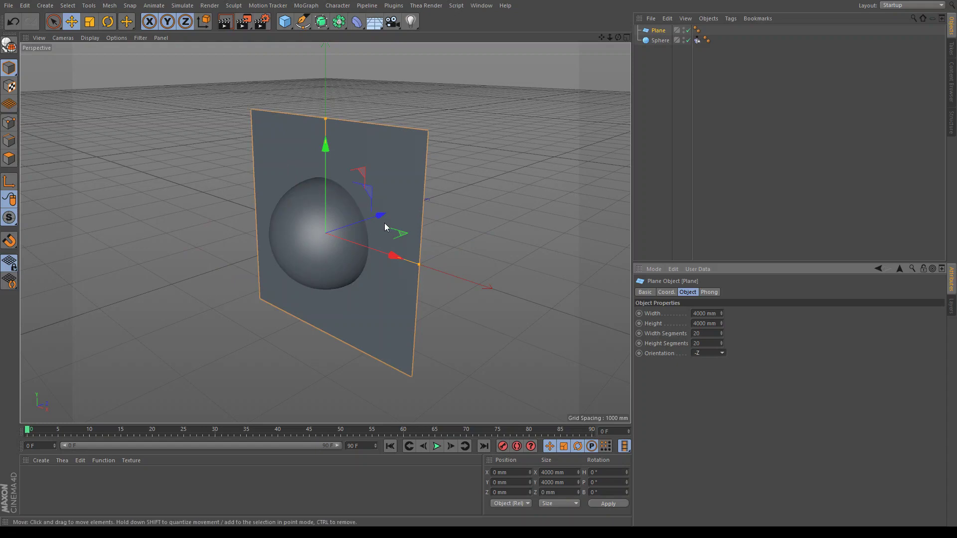
left_click_drag(385, 223, 225, 249)
left_click_drag(618, 37, 527, 35)
scroll(429, 213, "down", 5)
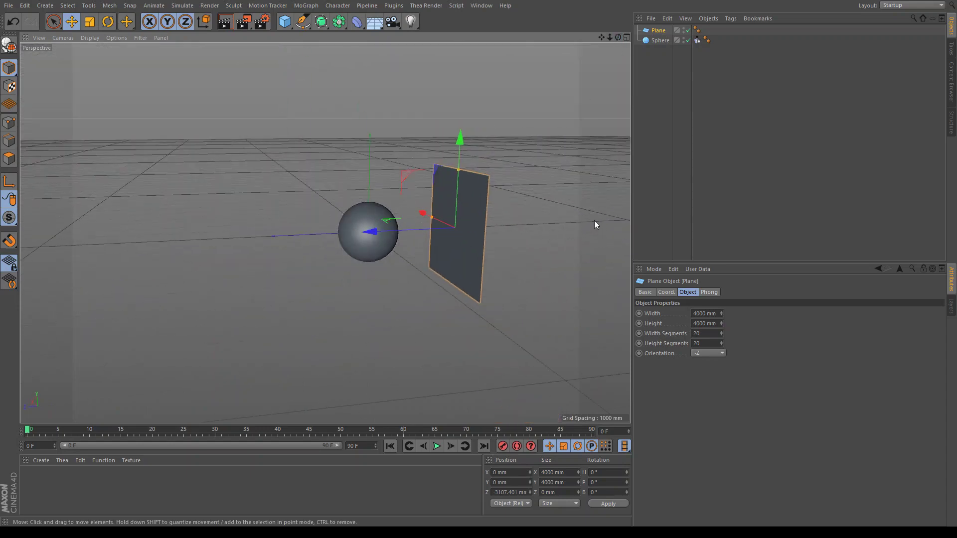
Raise the sphere and the plane together to about 4811 mm on the Y axis
left_click(659, 41)
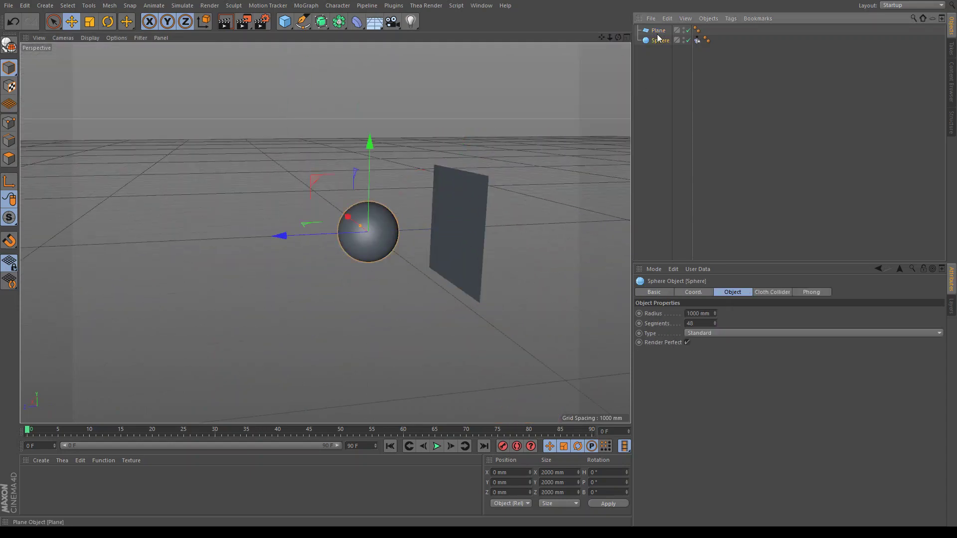
left_click(657, 30, "ctrl")
left_click_drag(414, 145, 410, 1)
left_click_drag(601, 37, 533, 183)
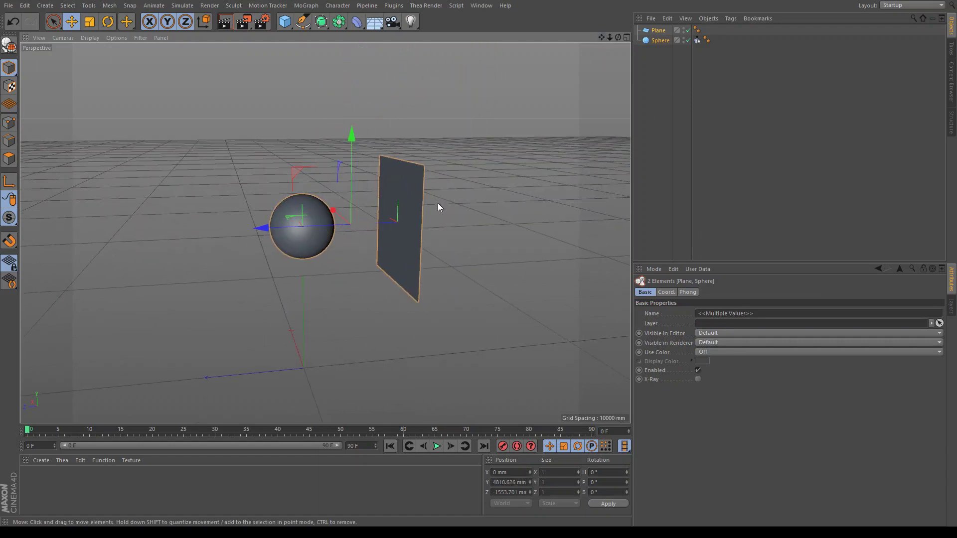
Set the plane's width and height to 5000 mm each
left_click(412, 201)
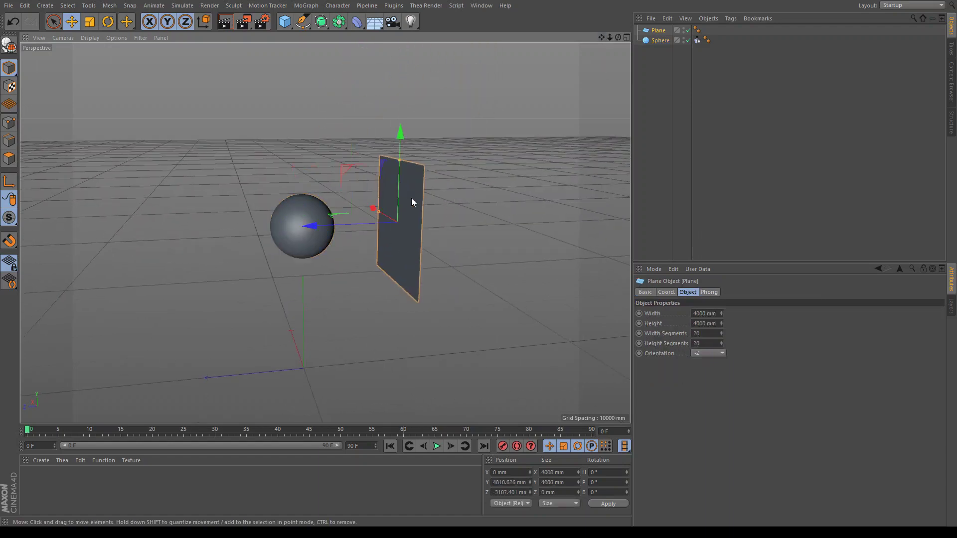
double_click(717, 313)
type("5")
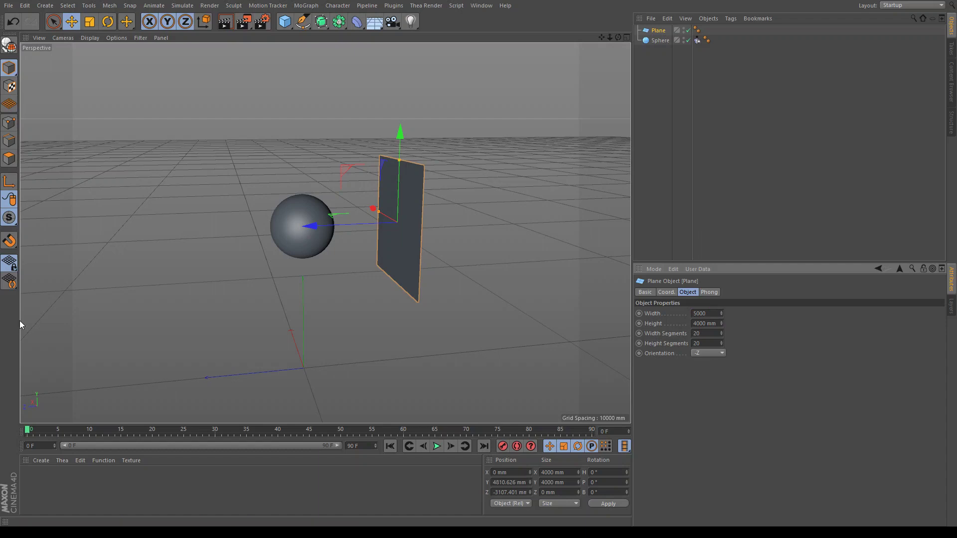
type("000")
key("Return")
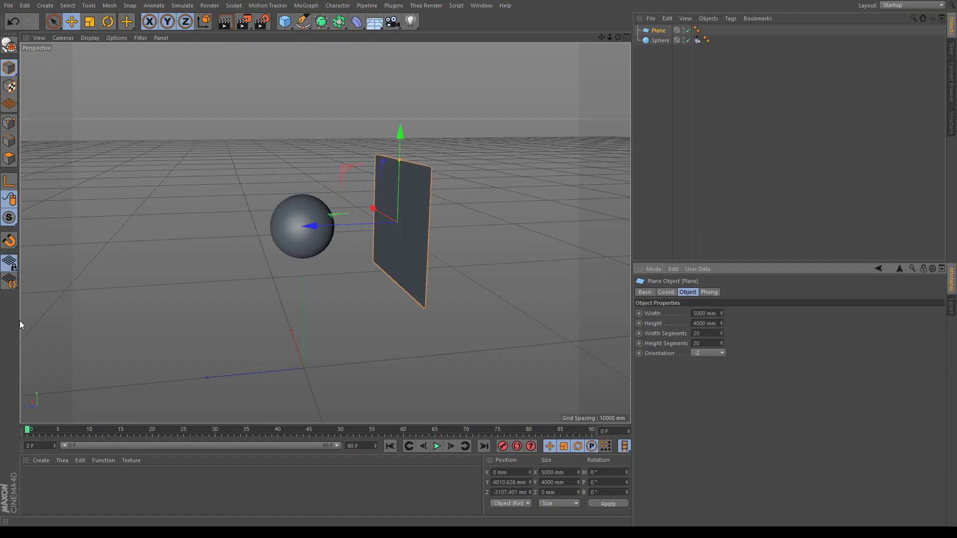
double_click(718, 322)
type("5000")
key("Return")
Add a Cloth Surface object and nest the plane under it
left_click_drag(618, 38, 325, 233)
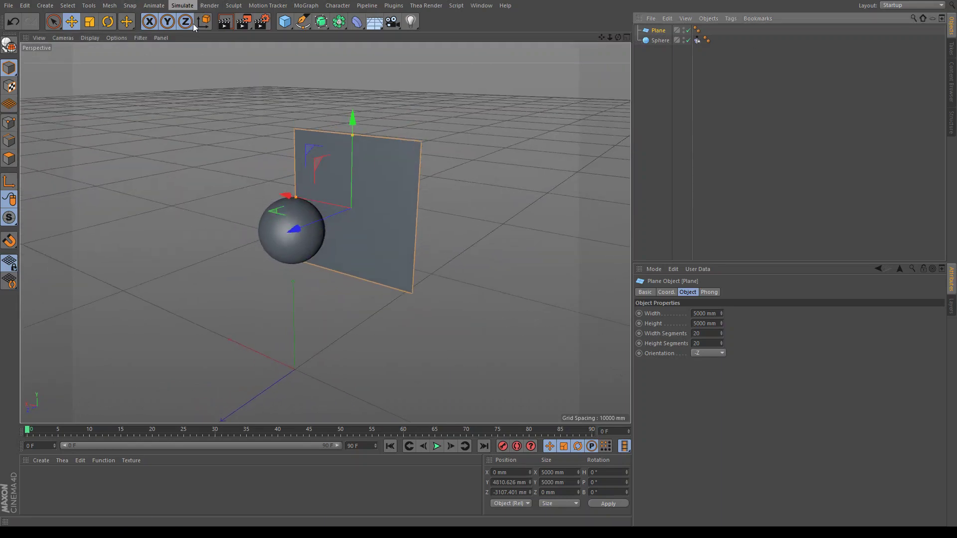
left_click(260, 25)
left_click_drag(657, 41, 669, 31)
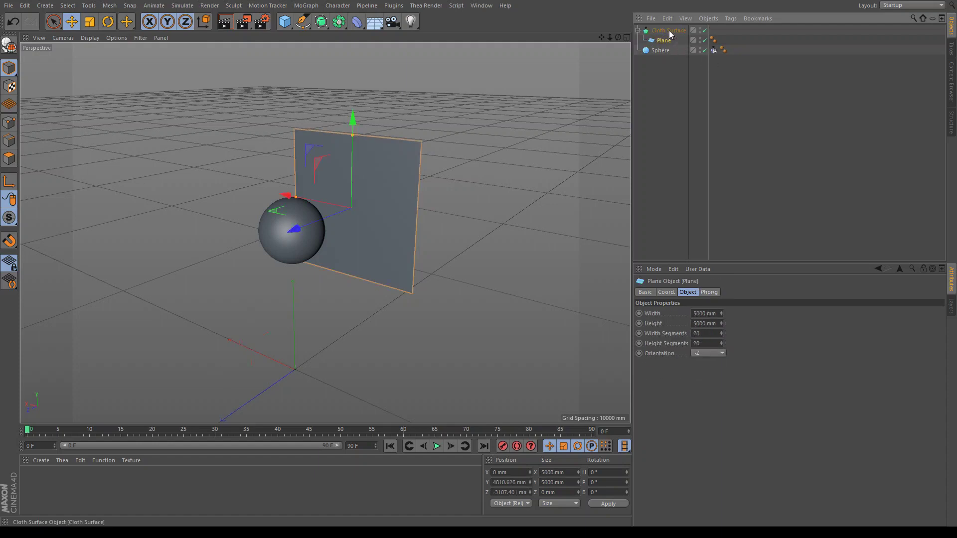
Set the plane's width segments to 40 and convert it to an editable polygon mesh
left_click(714, 334)
type("40")
key("Return")
key("Tab")
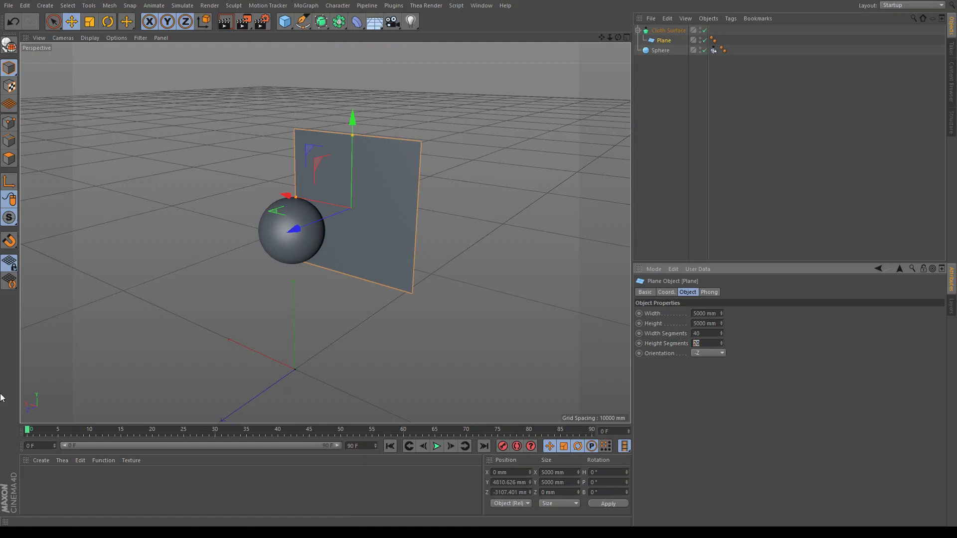
left_click(9, 45)
left_click(9, 158)
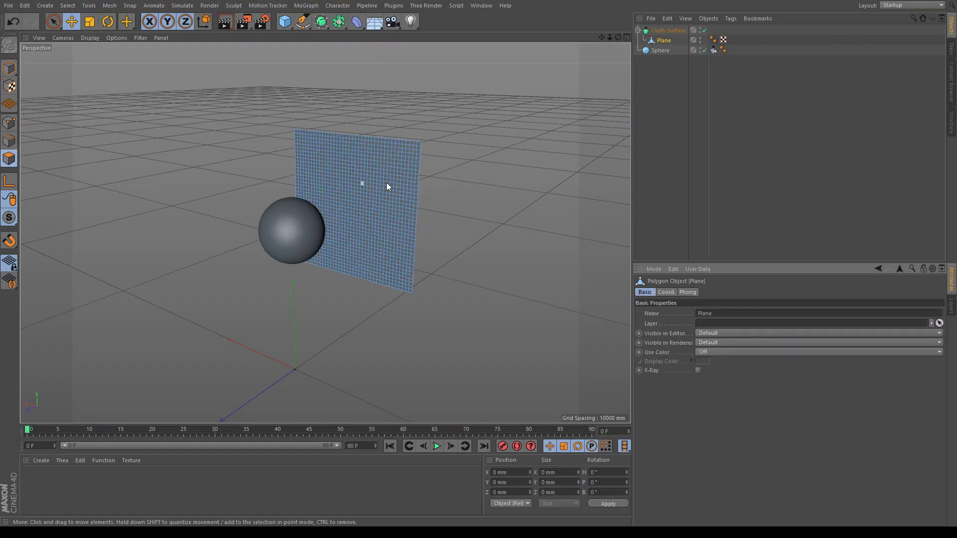
Give the plane a Cloth tag with gravity 0, wind direction Z 500 mm and wind strength 2
left_click(9, 68)
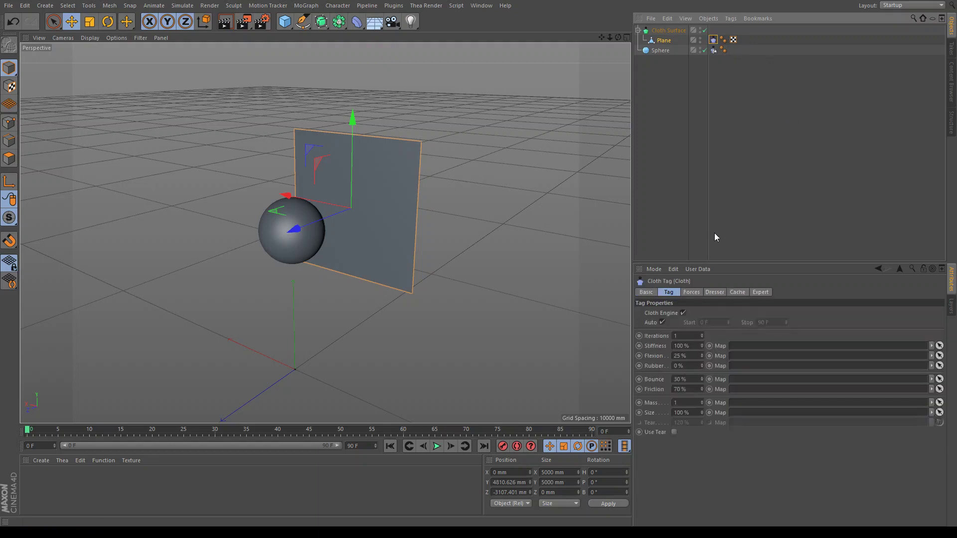
left_click(695, 291)
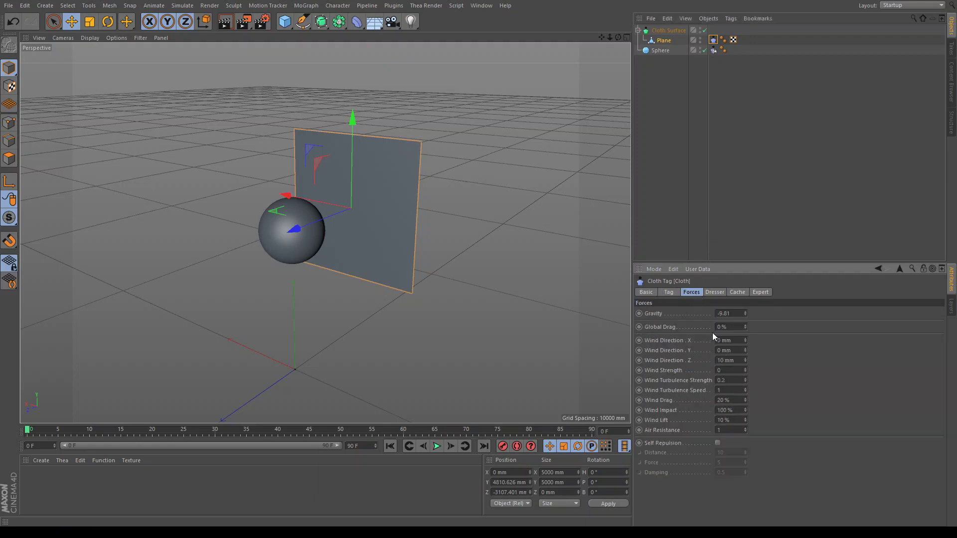
left_click(741, 361)
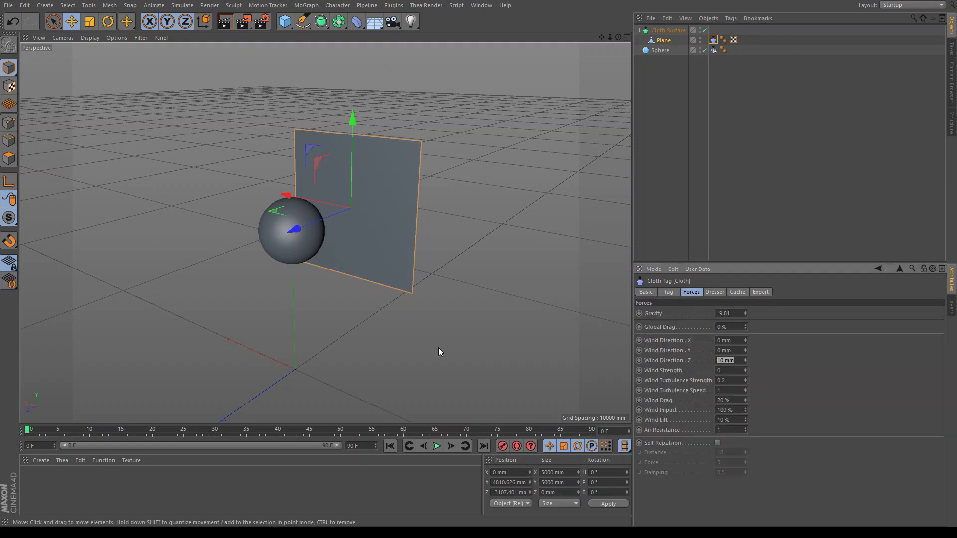
type("500")
left_click_drag(736, 314, 516, 317)
type("0")
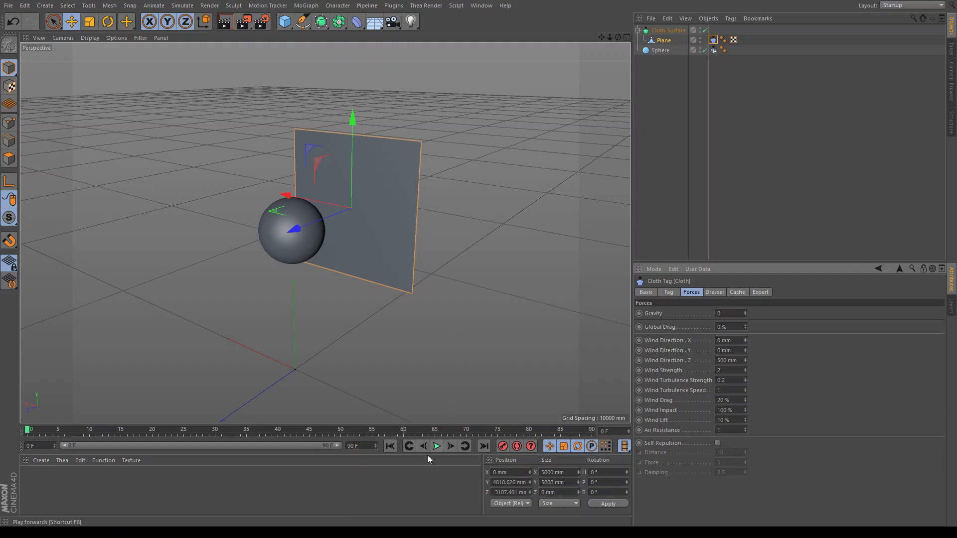
Play the simulation to check how the cloth hits the sphere, and return to frame 0
left_click(439, 447)
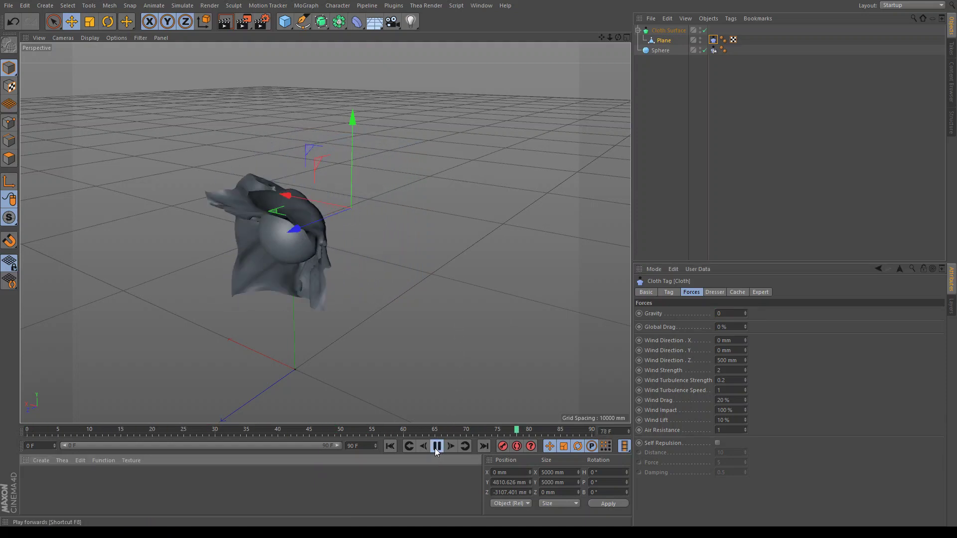
left_click(436, 446)
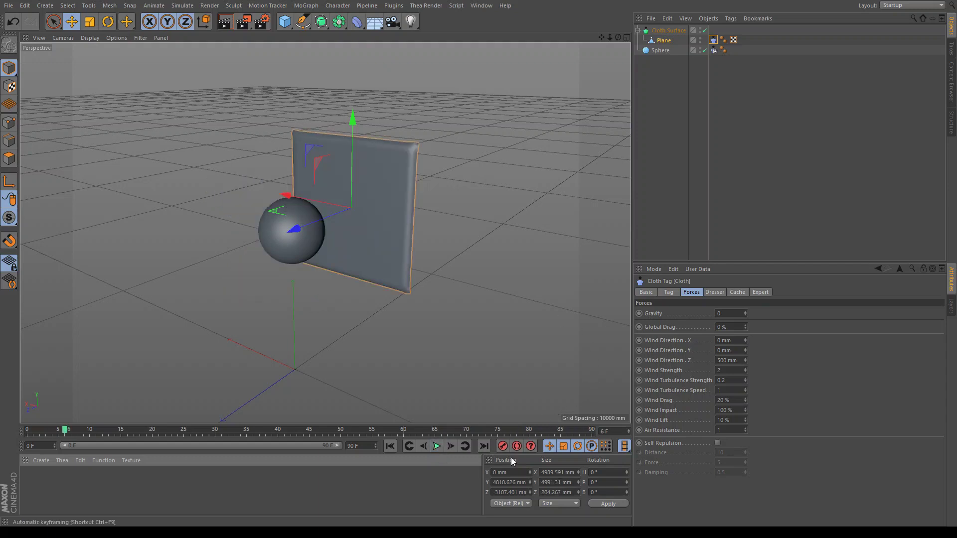
left_click_drag(64, 435, 26, 432)
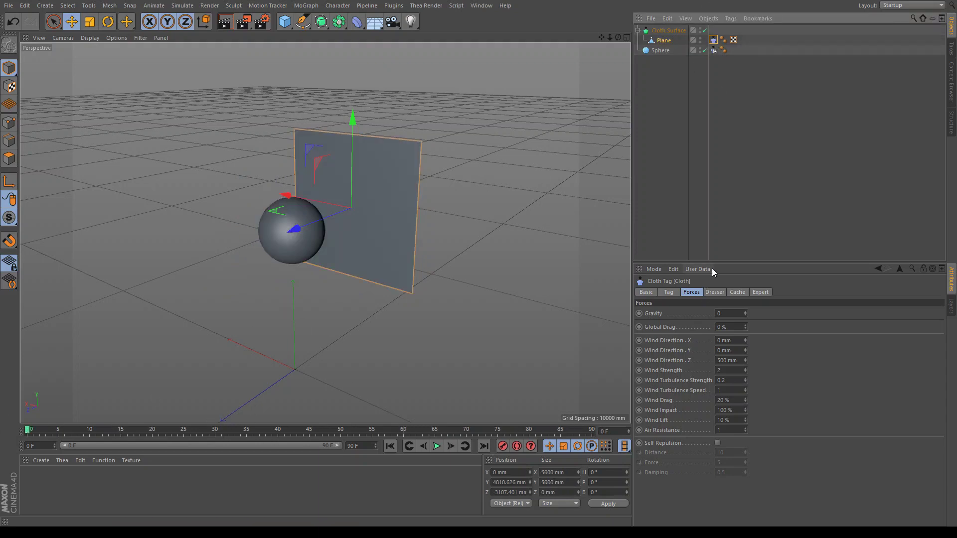
Set the Cloth tag's Flexion to 80% and play the simulation to test it
left_click(667, 293)
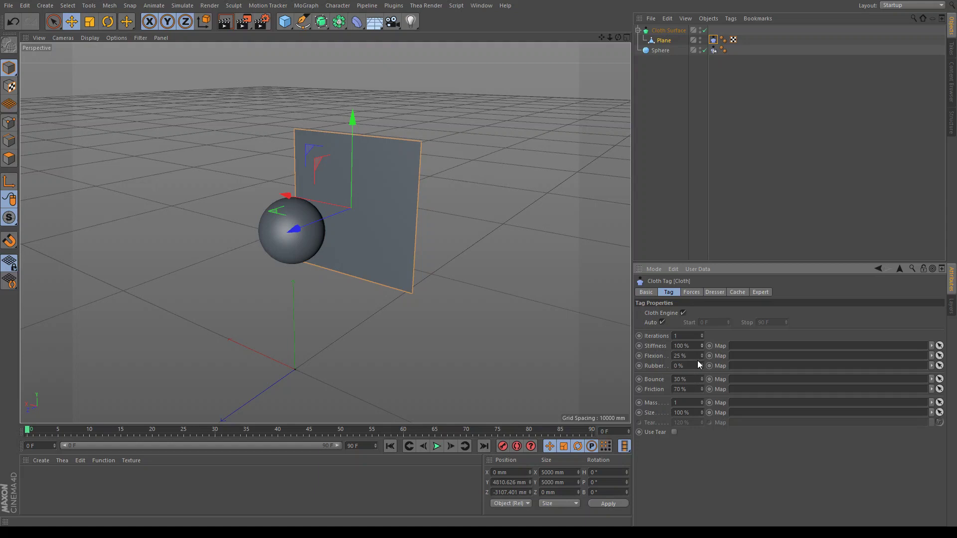
left_click(697, 357)
type("500")
key("BackSpace")
key("BackSpace")
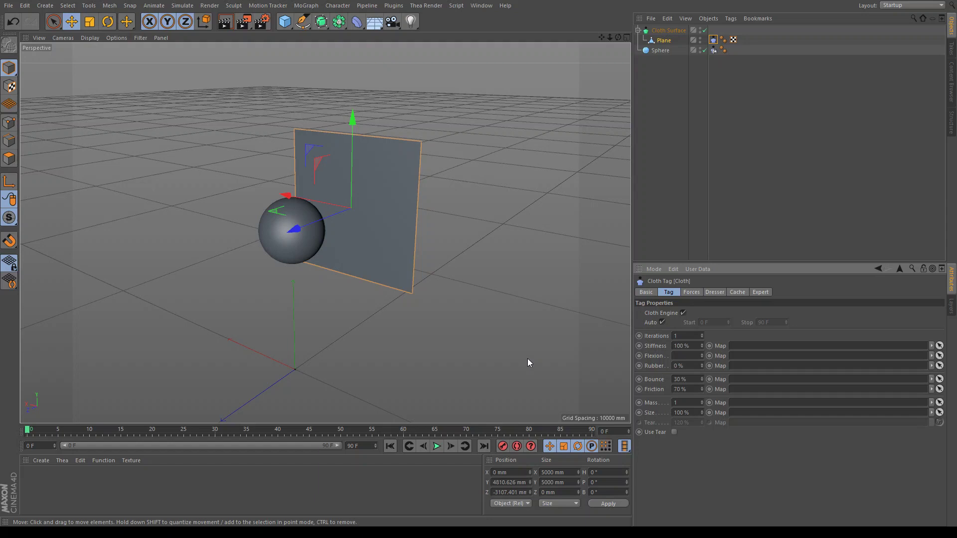
type("80")
left_click(437, 446)
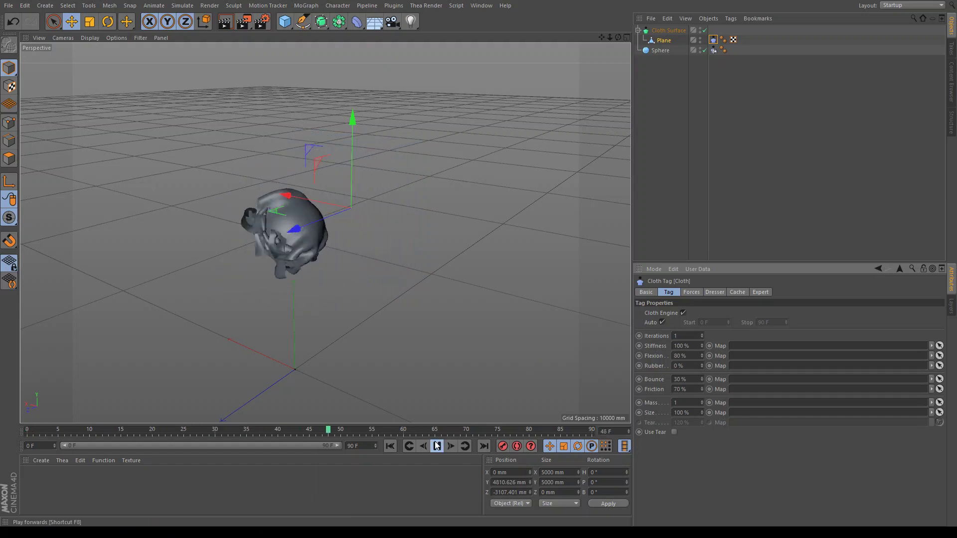
left_click(438, 446)
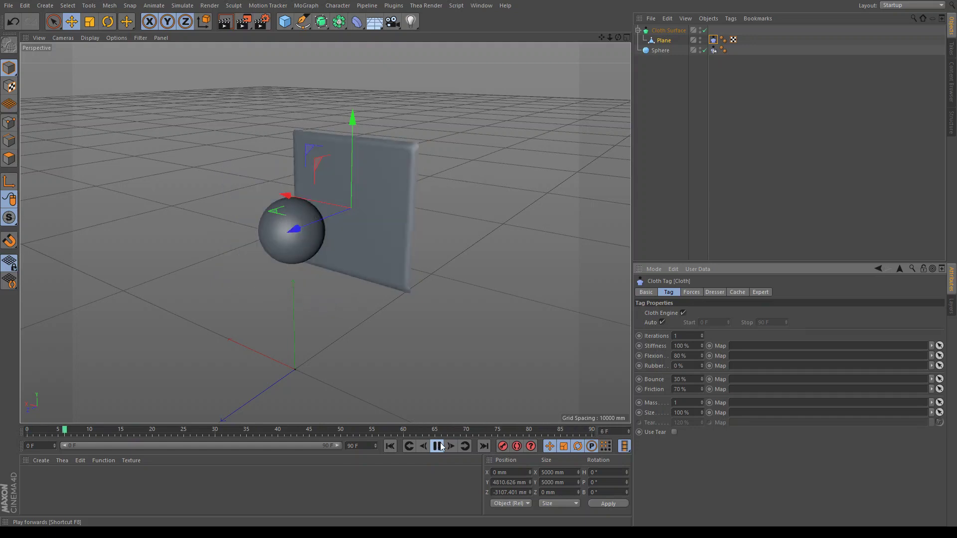
Set the Cloth tag's Flexion to 90% and Bounce to 20%
left_click(694, 355)
type("5")
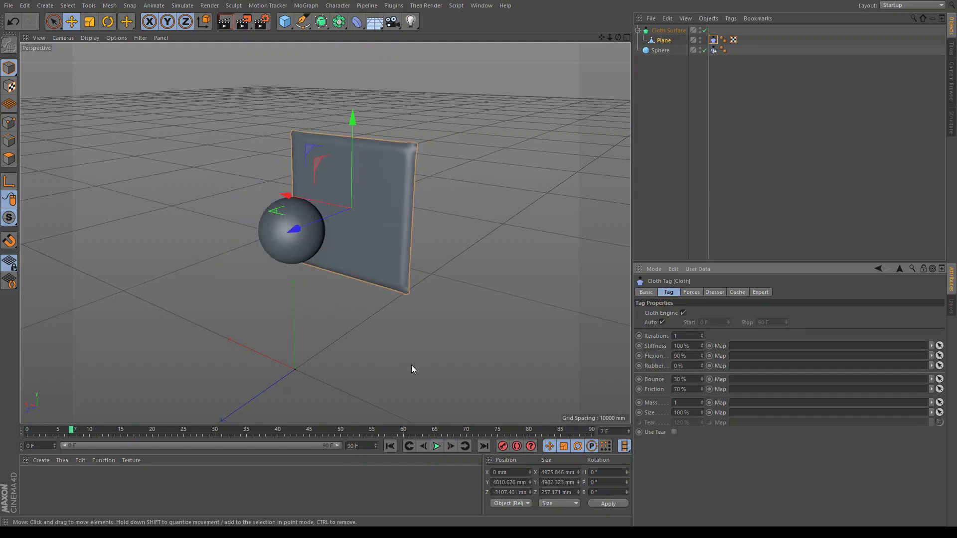
left_click(695, 380)
type("20")
key("Return")
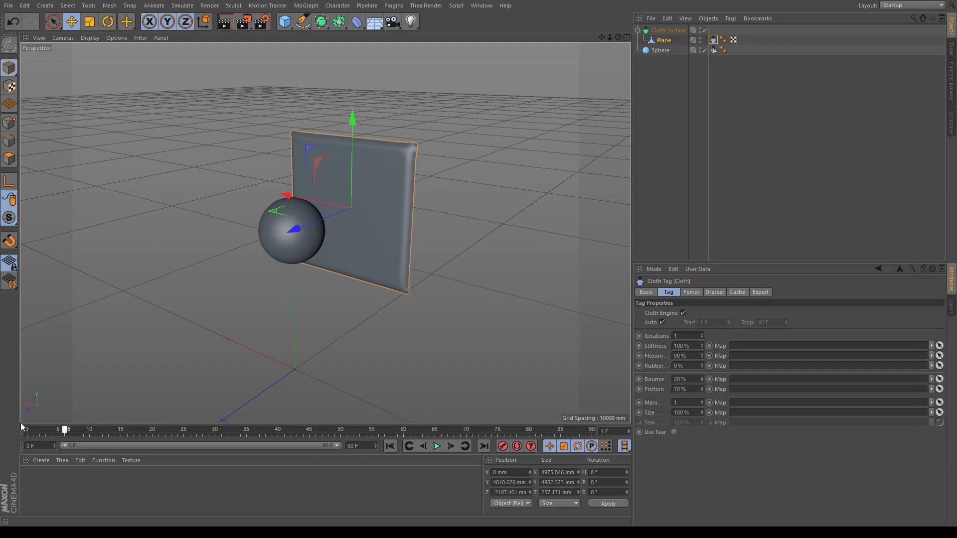
Play the simulation with the new cloth settings, and extend the timeline and preview range to 240 frames
left_click(438, 447)
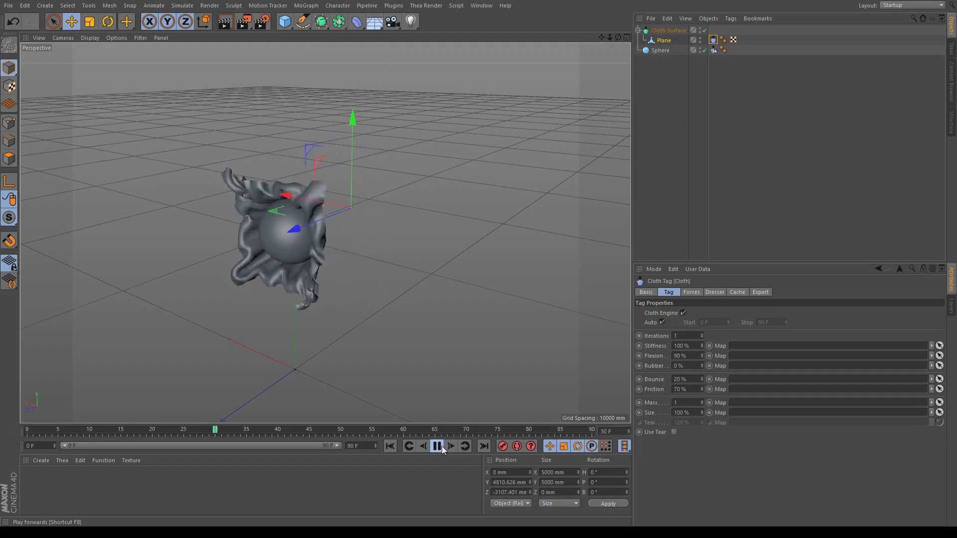
left_click(438, 447)
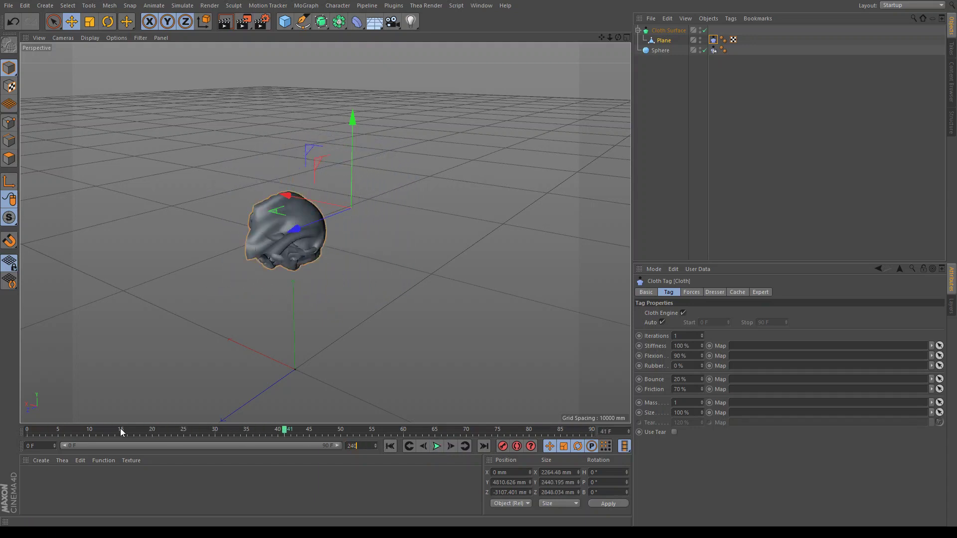
key("Return")
double_click(181, 448)
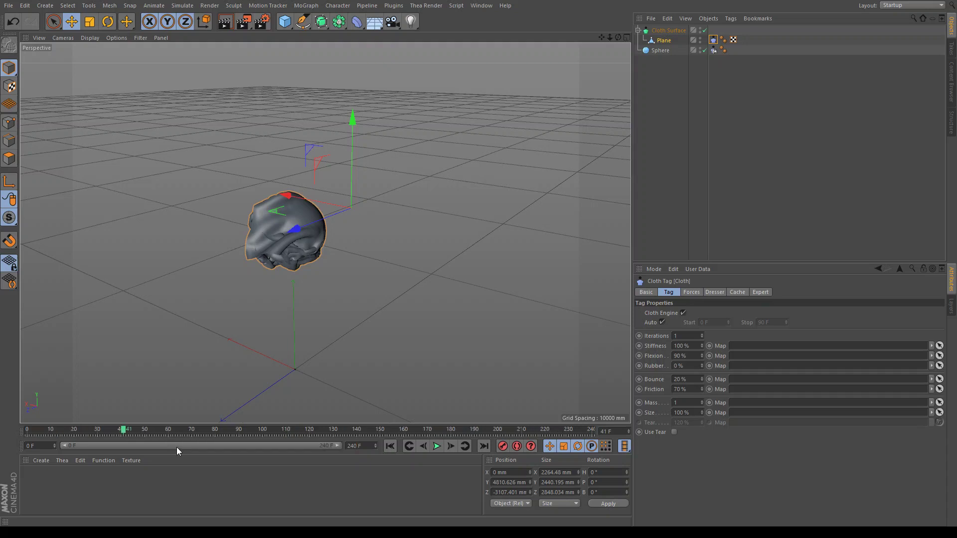
Play the longer simulation from frame 0, examine the cloth from the front, and return to the start
left_click_drag(125, 431, 27, 430)
left_click(437, 446)
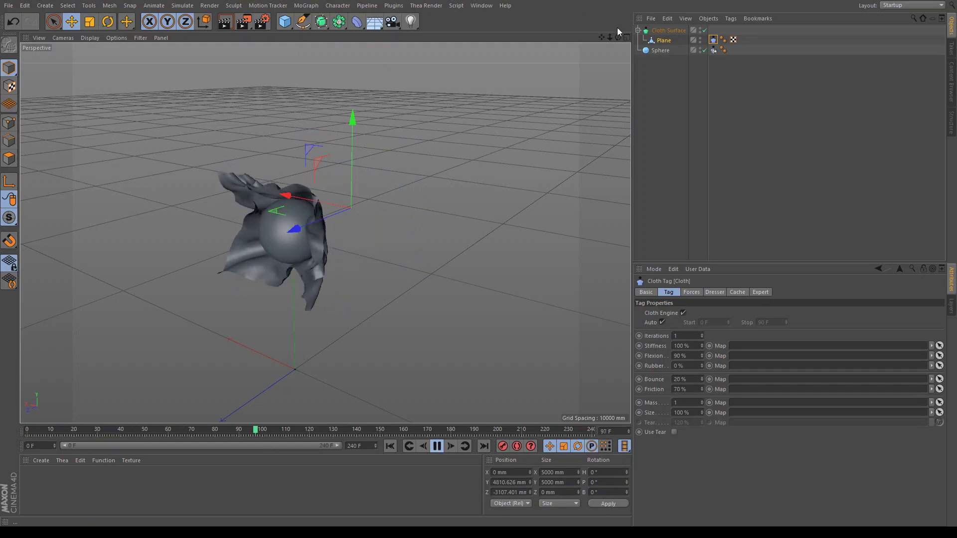
left_click_drag(618, 37, 418, 44)
left_click(659, 51)
left_click(662, 31)
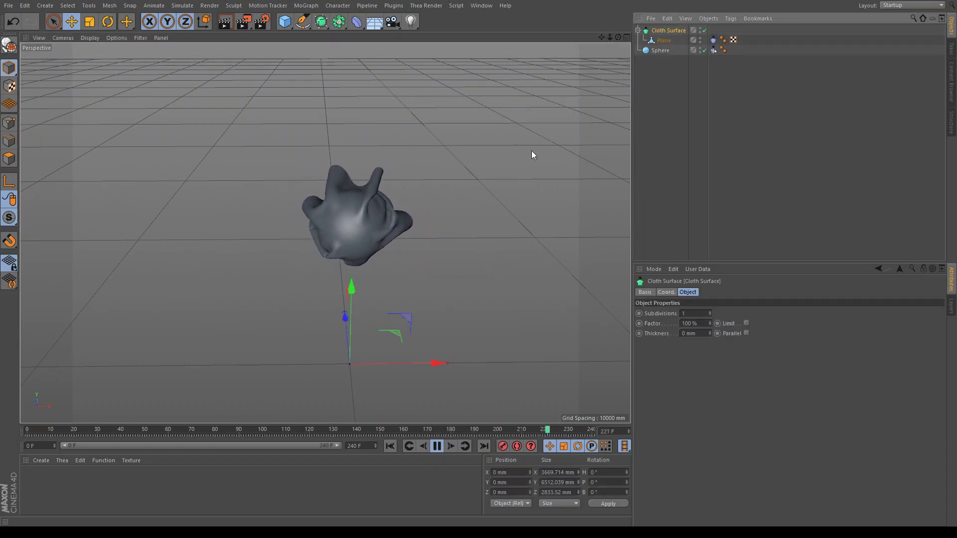
left_click(436, 446)
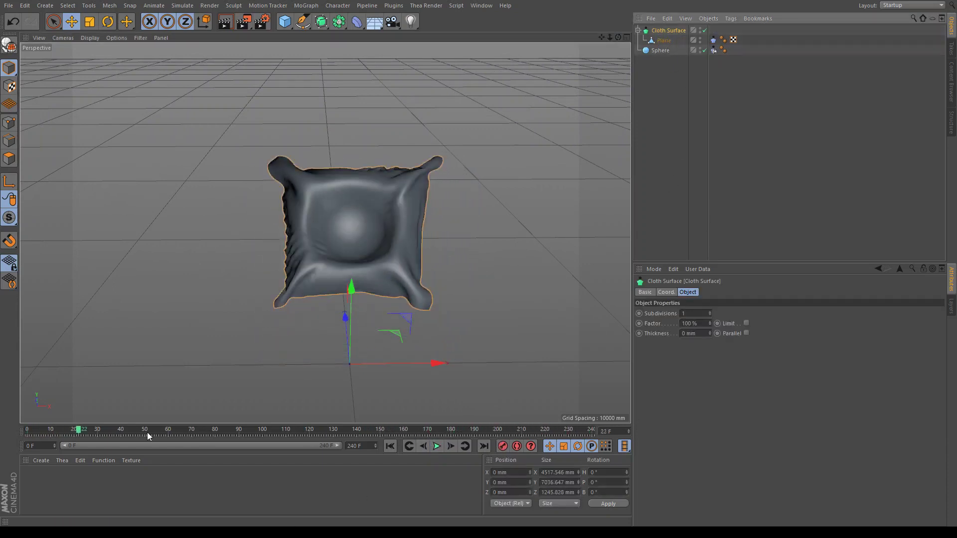
left_click_drag(67, 429, 2, 430)
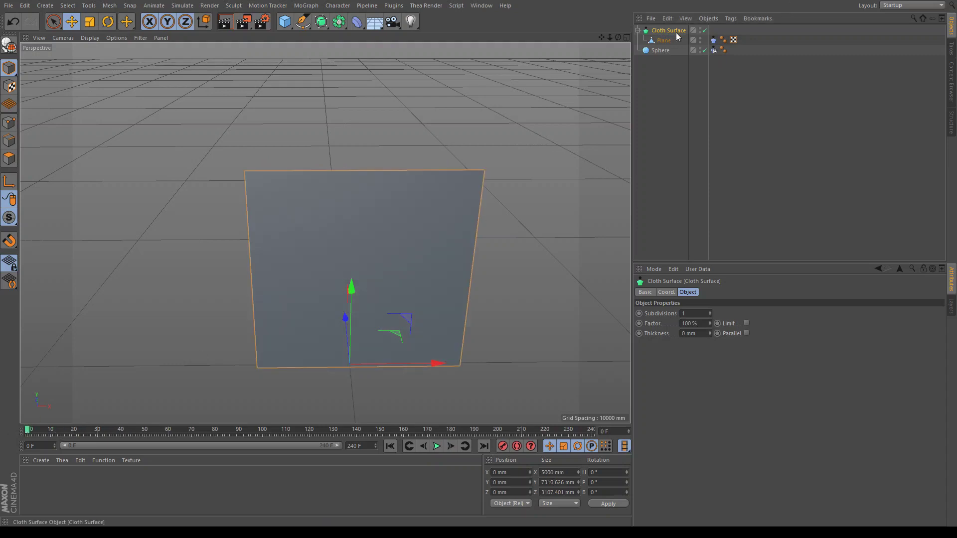
Open the Cloth tag's force settings and play the simulation to review how the current wind moves the cloth
left_click(659, 50)
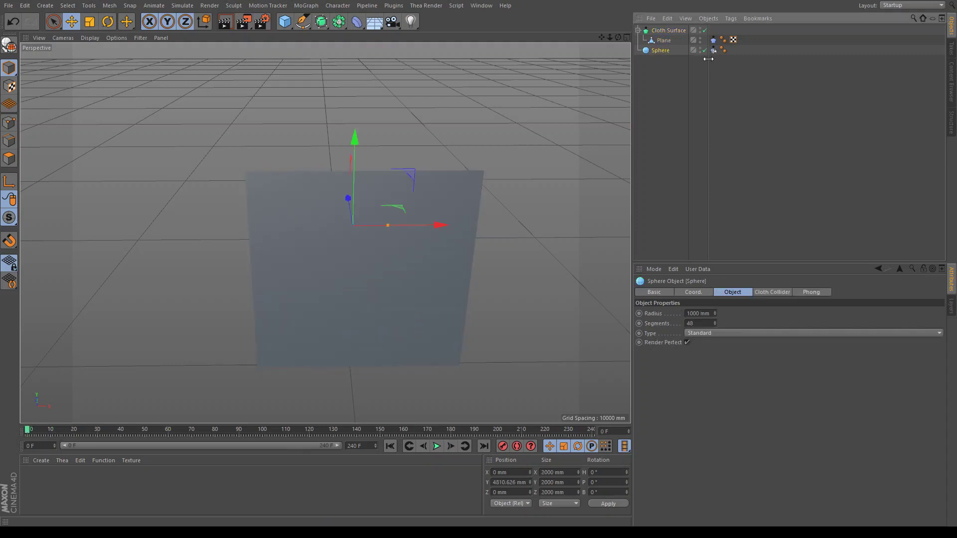
left_click(712, 41)
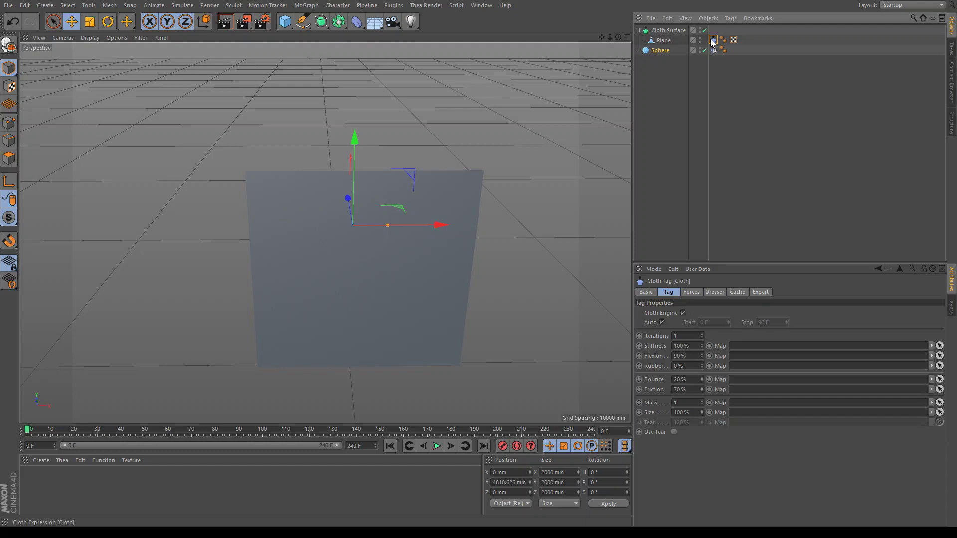
left_click(690, 292)
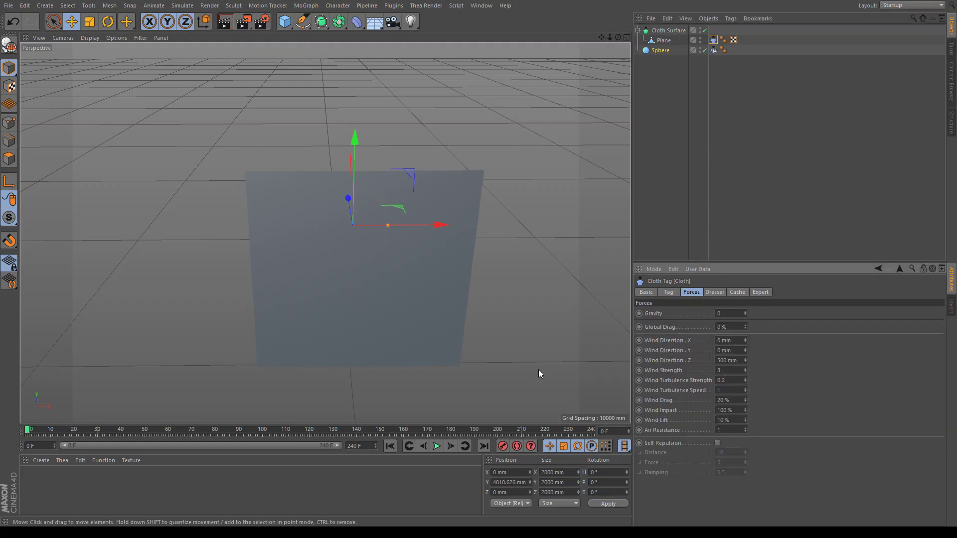
left_click(436, 446)
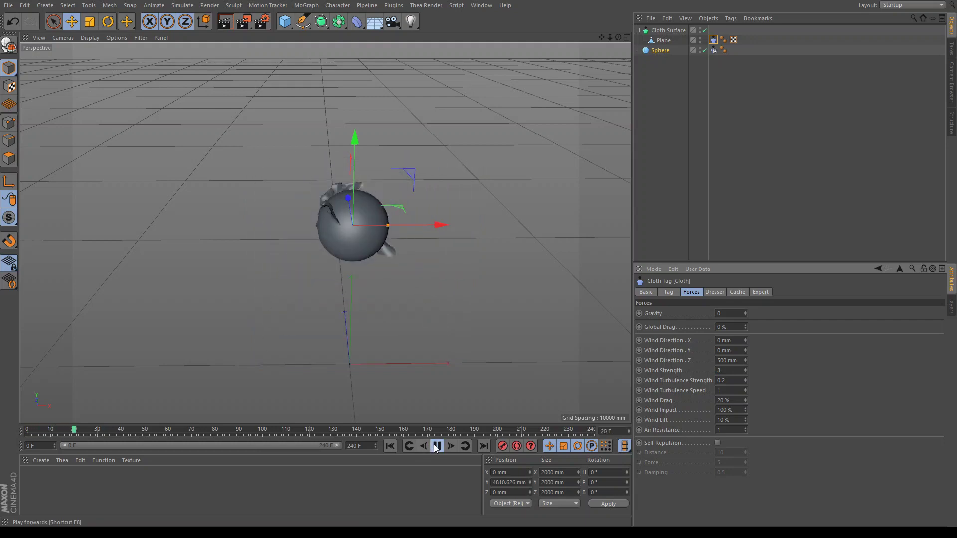
left_click(435, 446)
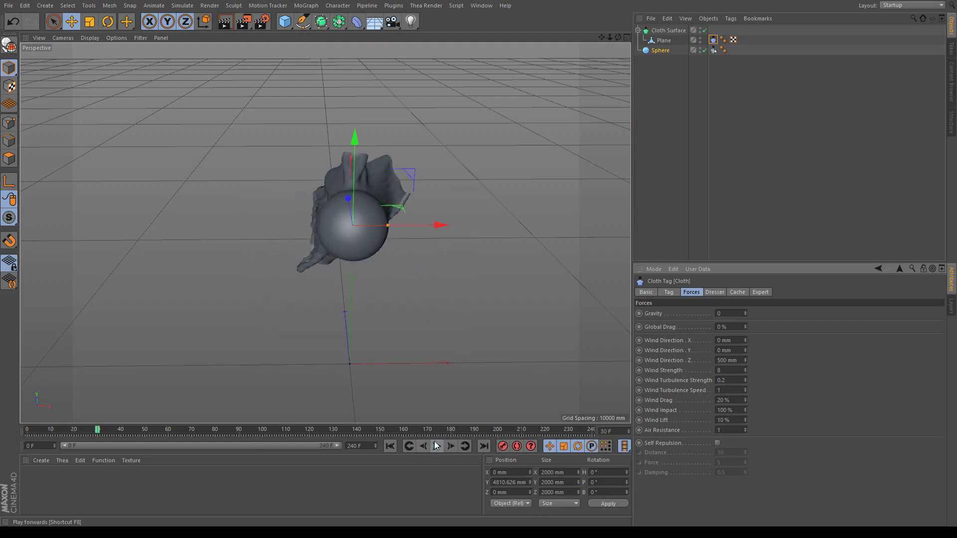
Set the Cloth tag's Wind Strength to 4 and replay the simulation from frame 0, viewed from the side
left_click(732, 370)
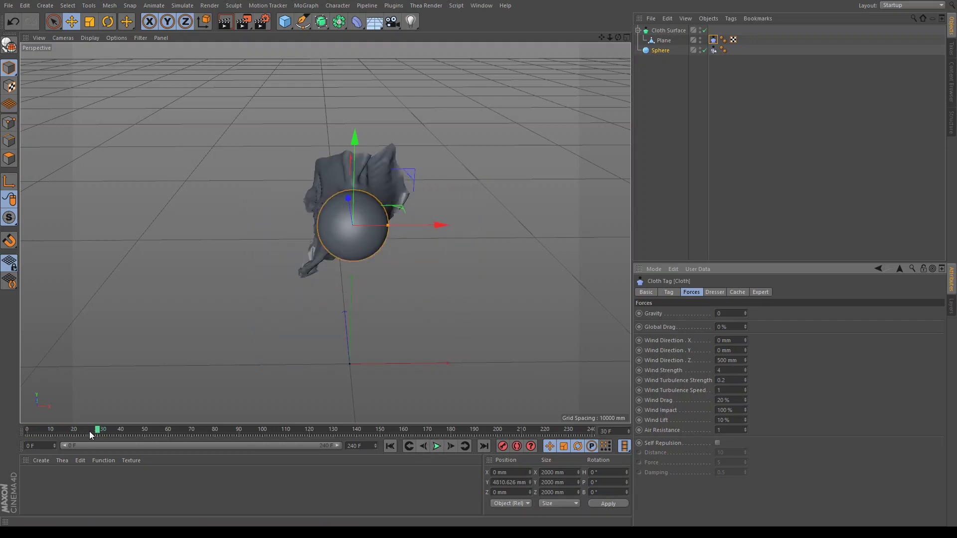
key("shift+f")
left_click_drag(618, 37, 498, 45)
left_click(436, 446)
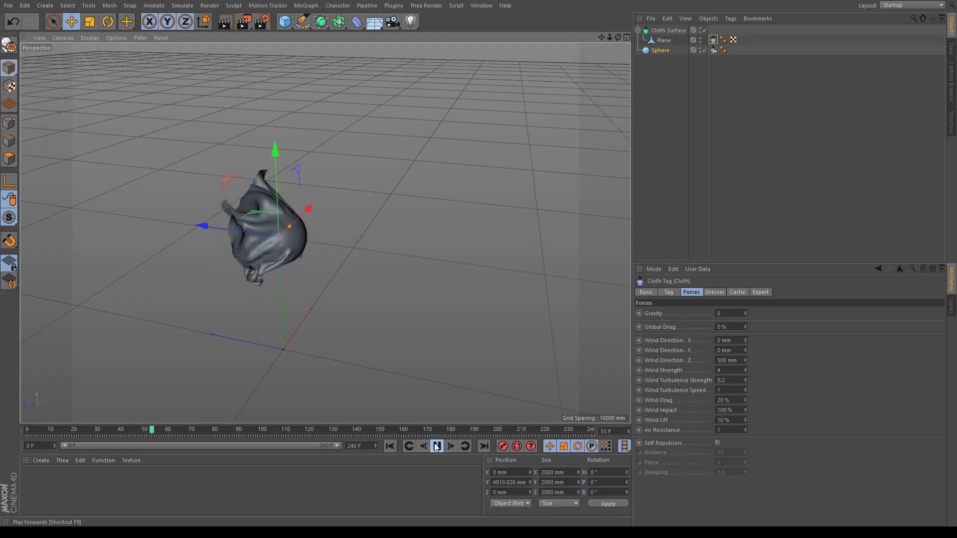
Set the Cloth tag's Wind Strength to 3 and replay the simulation from frame 0, stopping at frame 135
left_click_drag(729, 370, 659, 374)
type("3")
key("Return")
left_click_drag(277, 427, 1, 424)
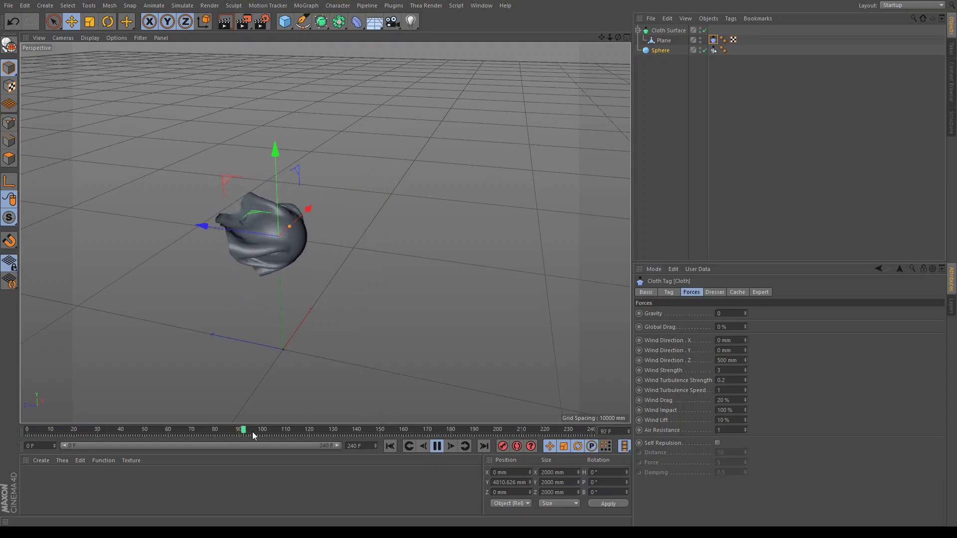
left_click(436, 447)
scroll(113, 229, "up", 3)
left_click_drag(617, 38, 651, 397)
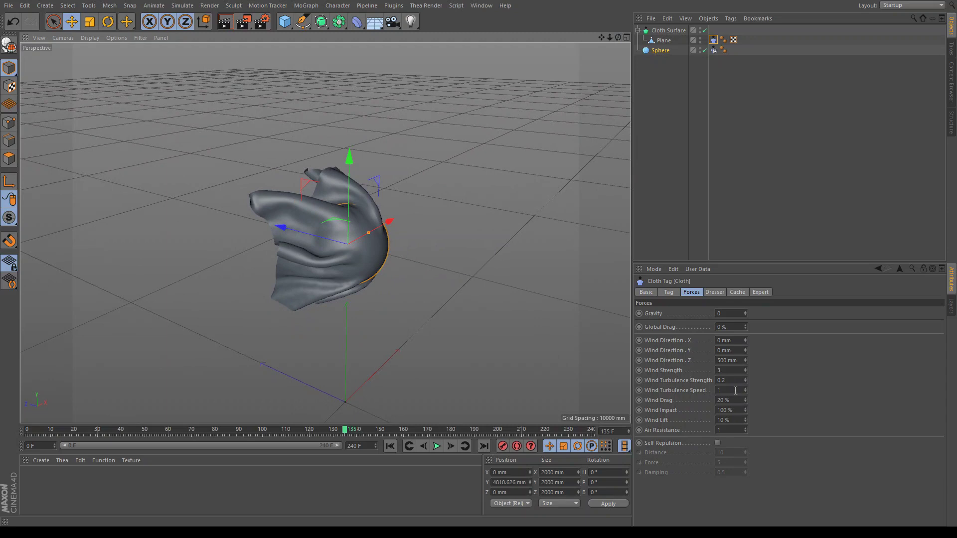
scroll(224, 181, "up", 1)
scroll(346, 269, "up", 1)
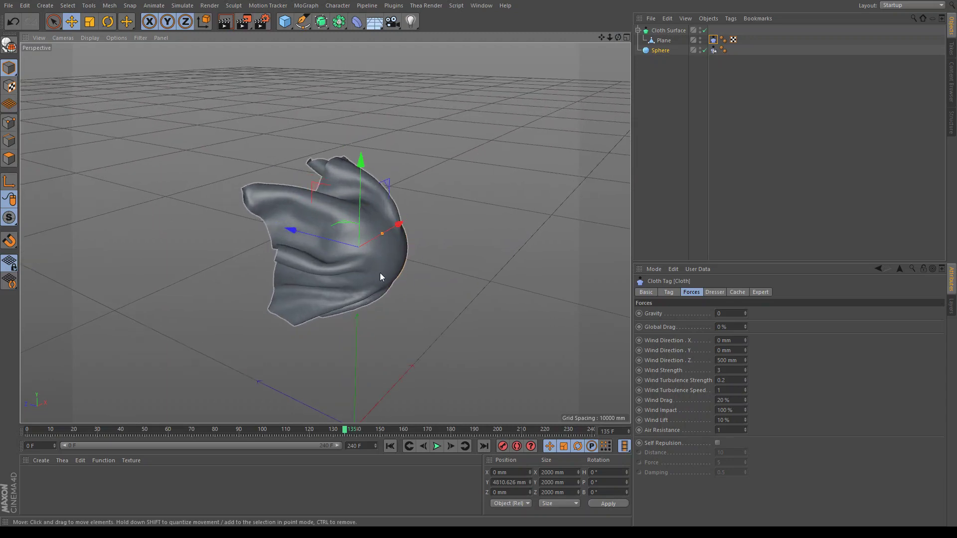
Create a material with a blue fabric image as its Color texture and apply it to the Cloth Surface
double_click(53, 495)
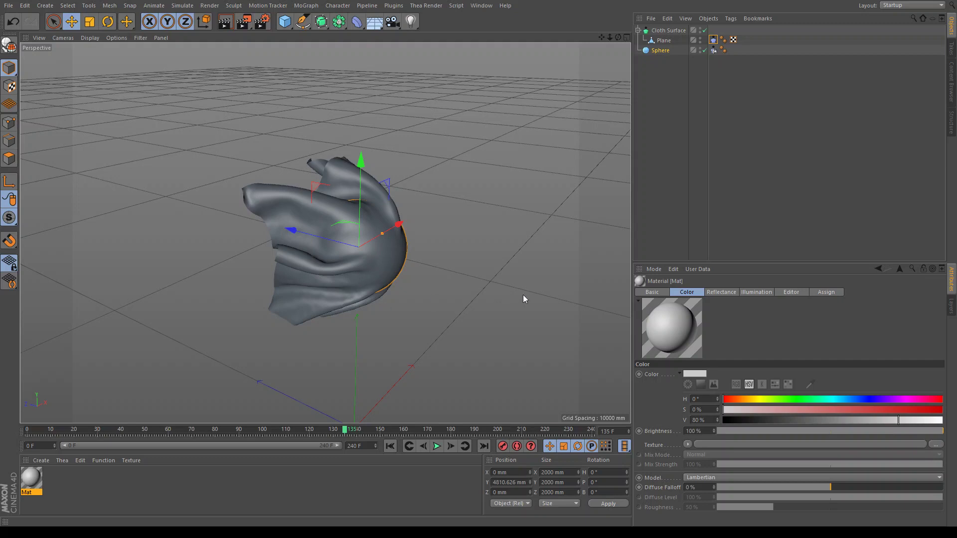
left_click_drag(33, 486, 285, 305)
scroll(294, 311, "up", 4)
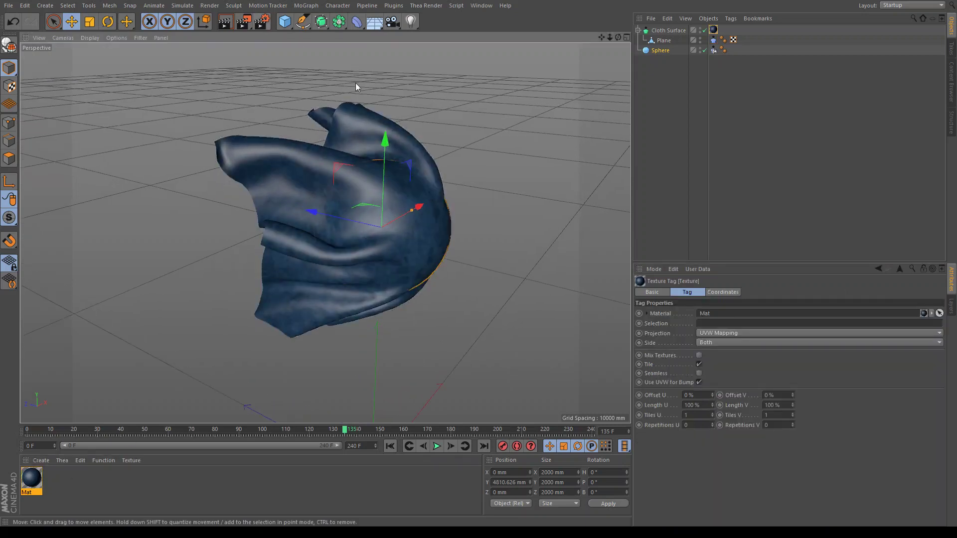
Reduce the fabric material's Default Specular layer to 0% and render the view to check the cloth
left_click(34, 485)
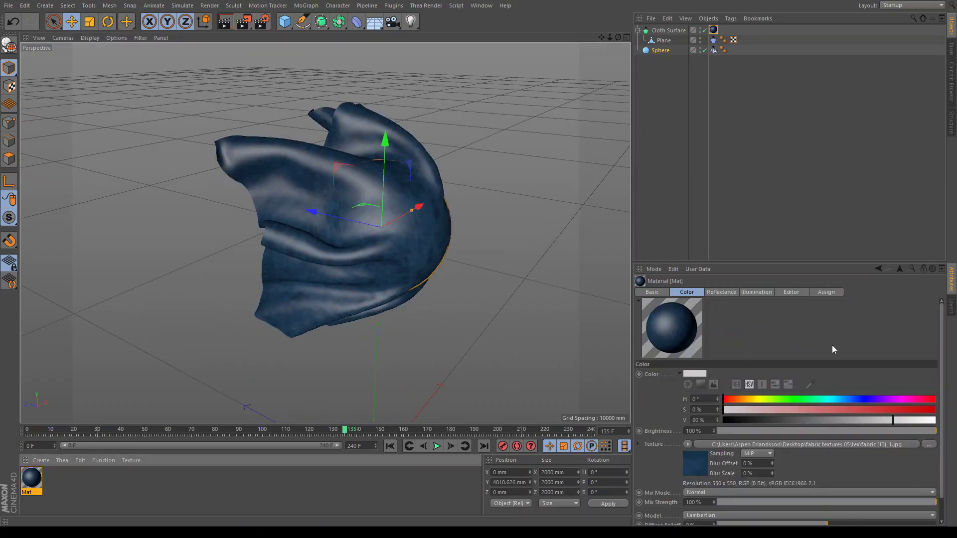
left_click(720, 292)
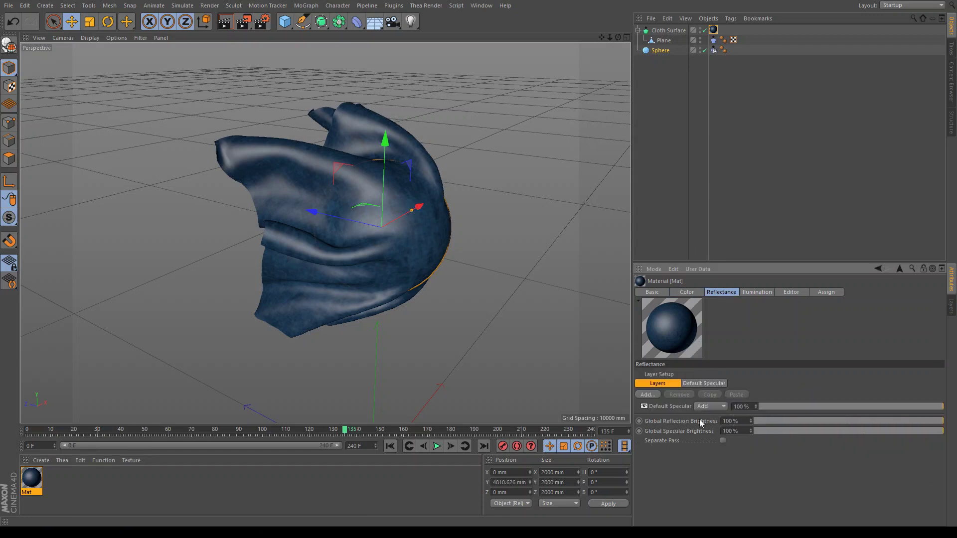
left_click_drag(778, 406, 713, 405)
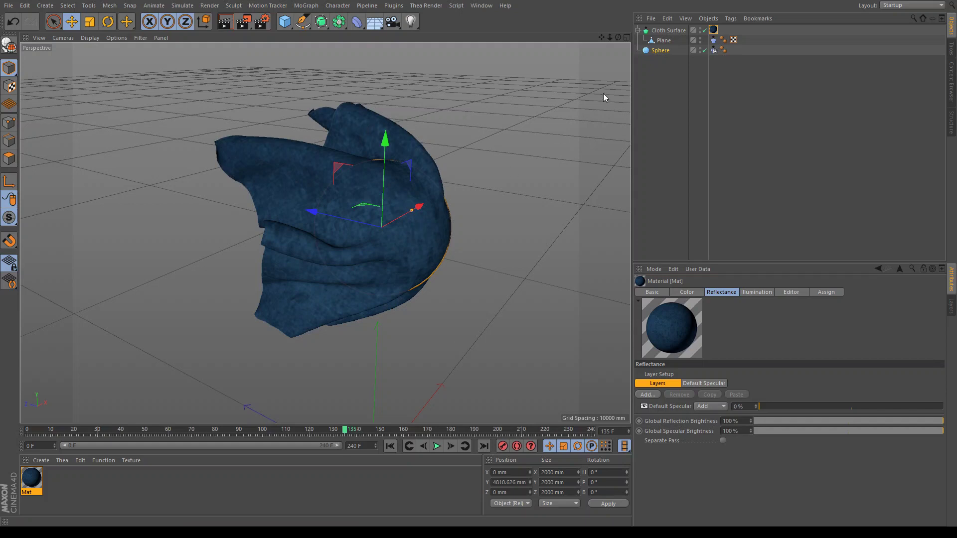
left_click(225, 22)
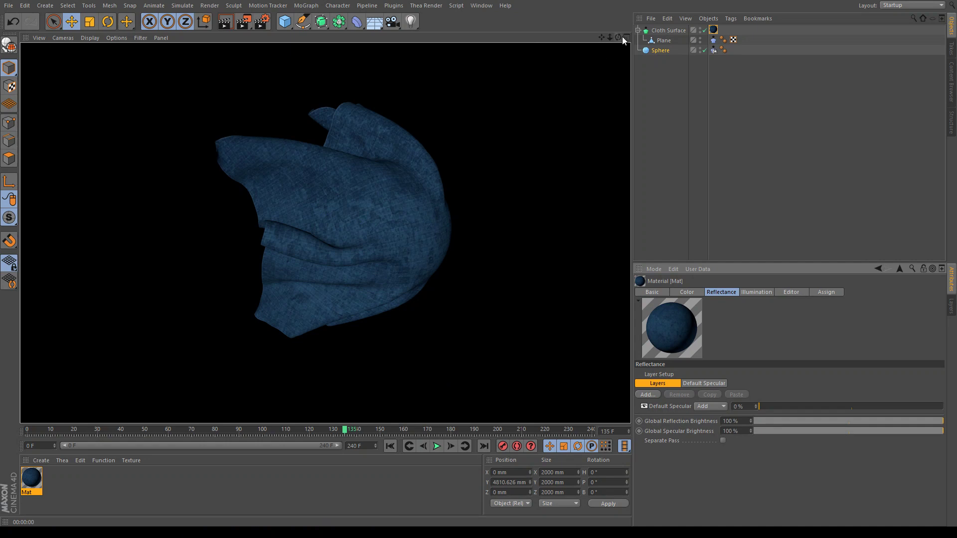
mouse_move(618, 37)
left_mouse_down()
mouse_move(629, 42)
mouse_move(617, 34)
left_mouse_up()
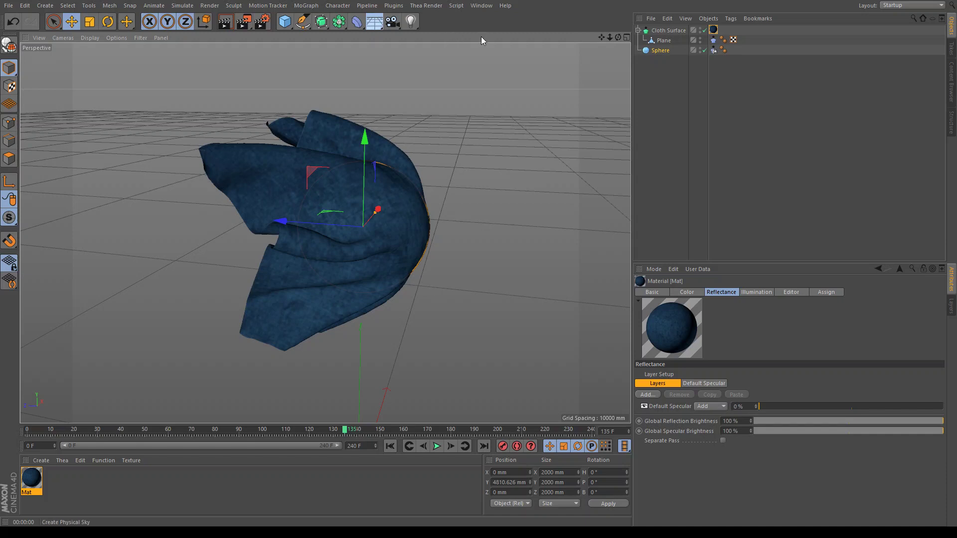
Add a Sky object to the scene and render the view to check the cloth against it
left_click(422, 51)
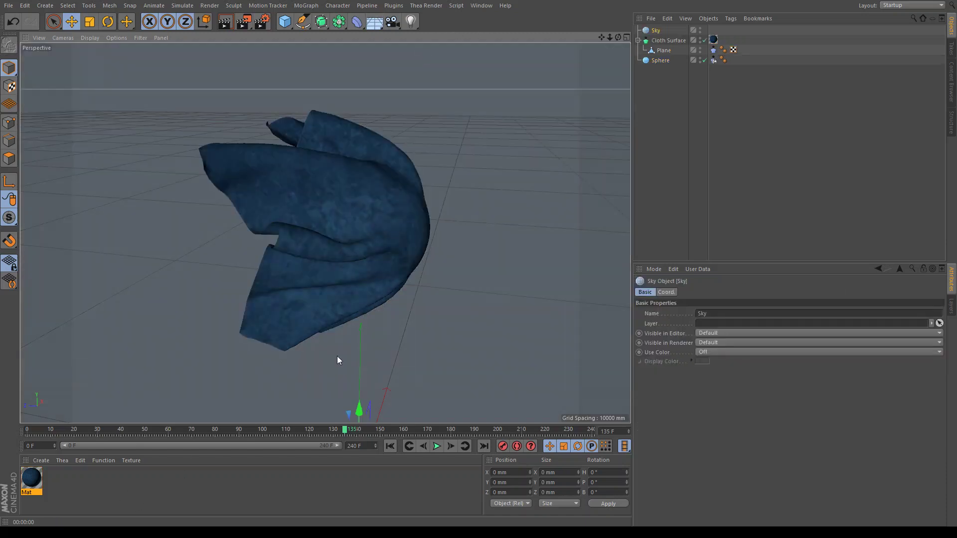
left_click_drag(619, 38, 558, 60)
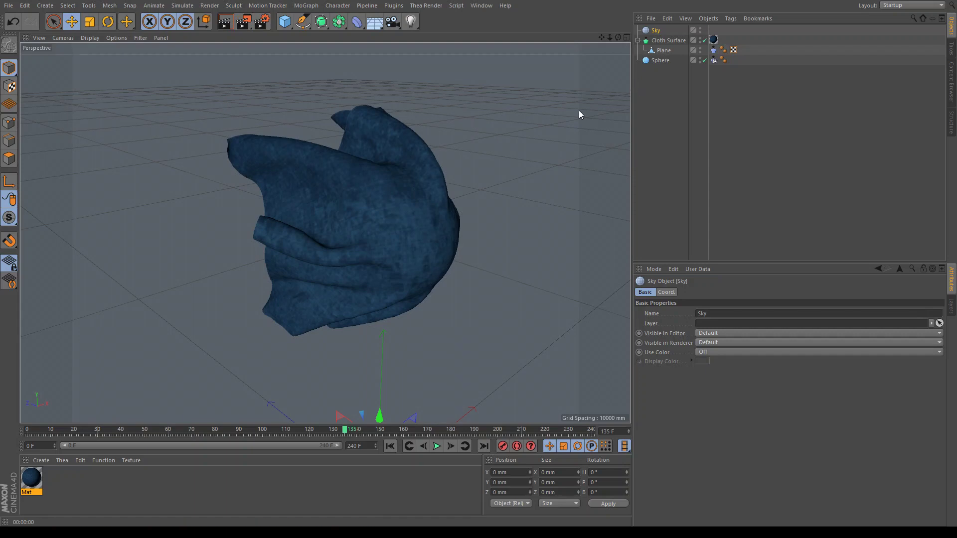
left_click(224, 22)
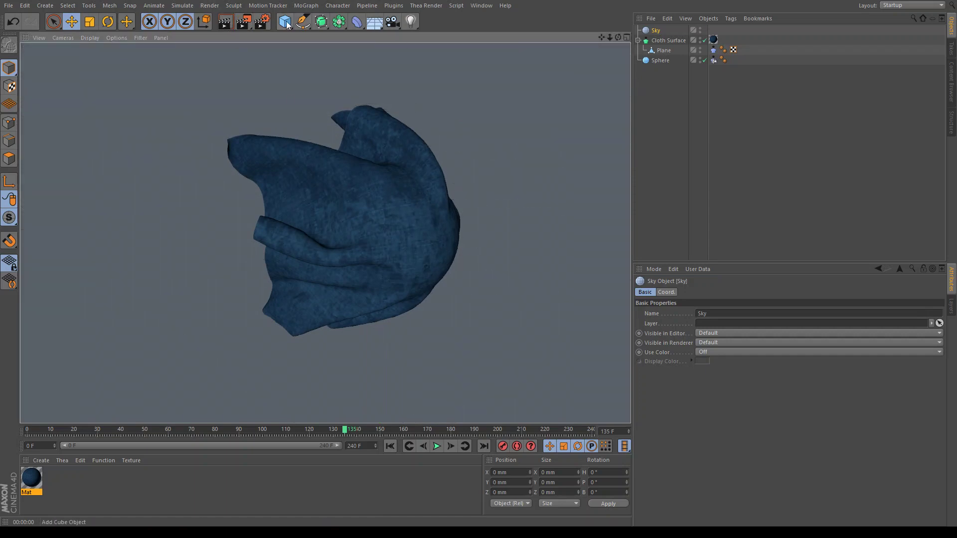
Create a black material and apply it to the Sky object
double_click(79, 491)
left_click(306, 157)
left_click_drag(37, 486, 747, 47)
left_click_drag(325, 232, 325, 233, "alt")
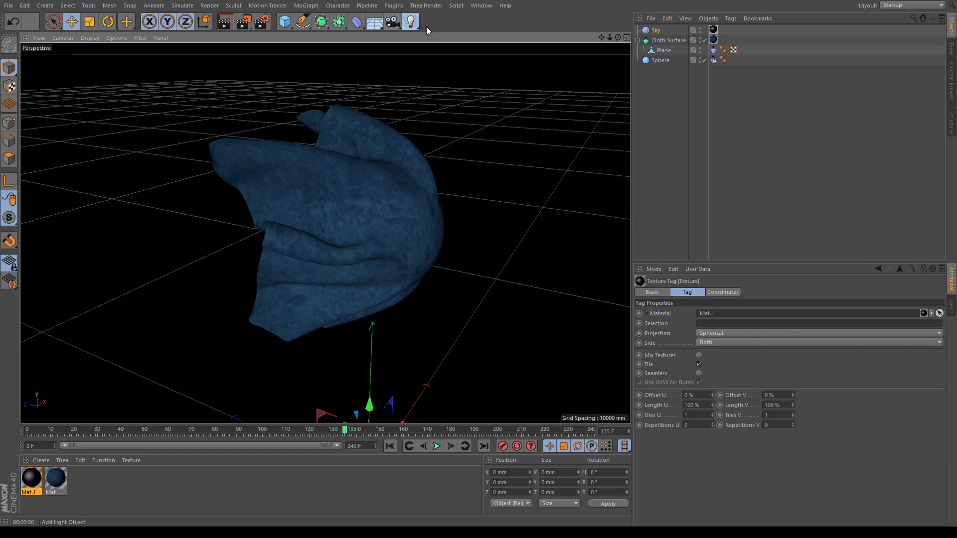
Add a plane and enlarge it to about 11,400 mm wide and 10,120 mm high
left_click(368, 65)
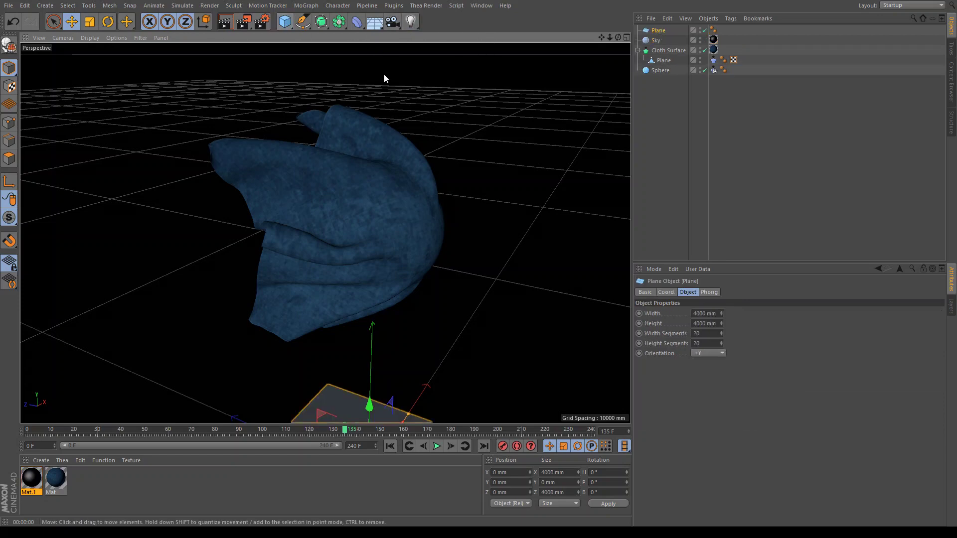
scroll(392, 348, "down", 6)
left_click_drag(402, 376, 431, 336)
scroll(379, 367, "down", 5)
left_click_drag(363, 375, 339, 366)
left_click_drag(600, 37, 580, 21)
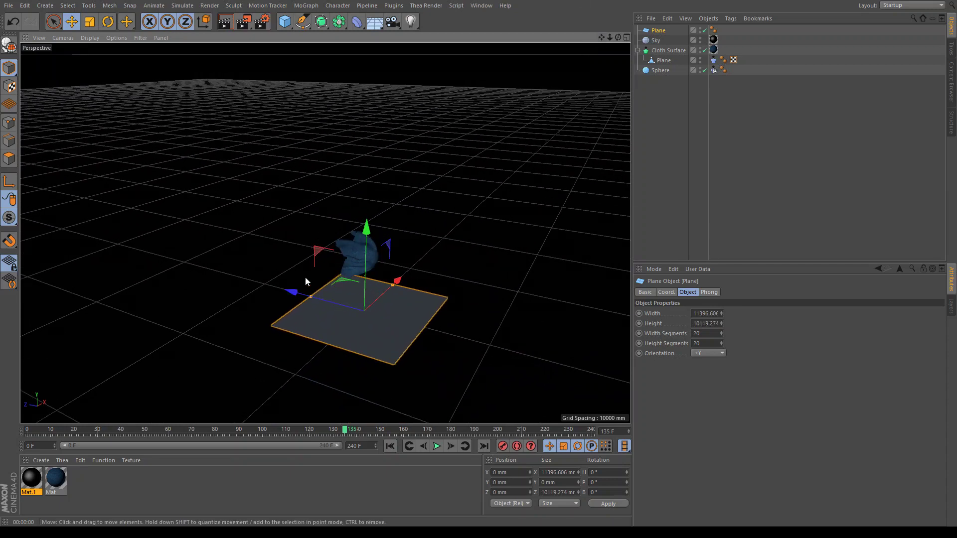
Rotate the new plane upright to a heading of about -53° and a pitch of about -113°
key("r")
left_click_drag(392, 337, 358, 196)
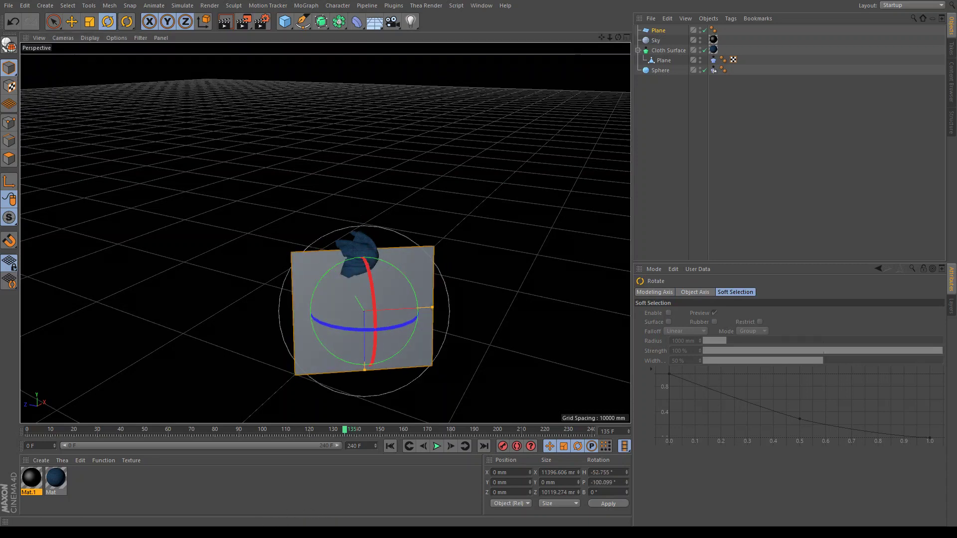
left_click(357, 496)
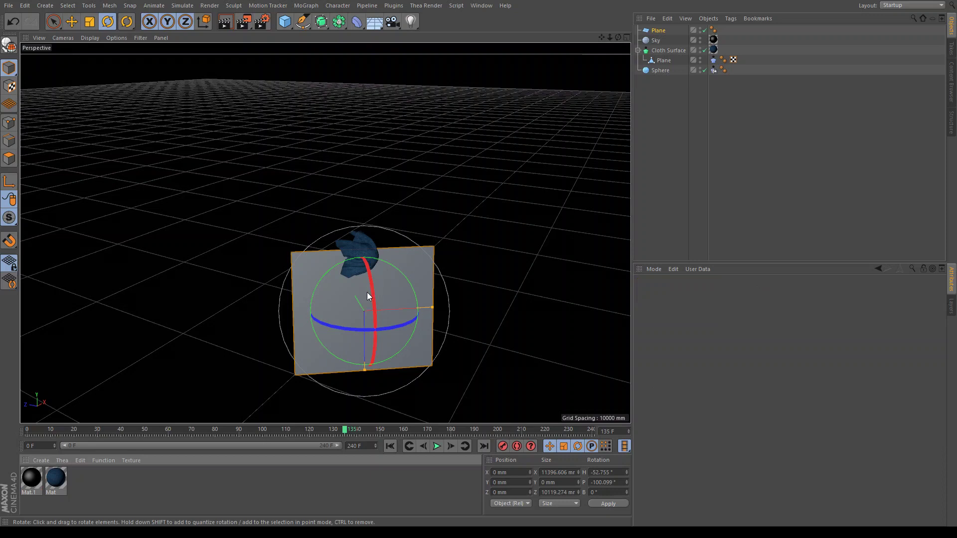
left_click_drag(370, 292, 428, 324)
Move the plane to about X -7535, Y 8615, Z -5729 mm and widen it to about 13,350 mm
key("e")
left_click_drag(617, 38, 395, 199)
left_click_drag(273, 242, 220, 260)
left_click_drag(309, 262, 291, 248)
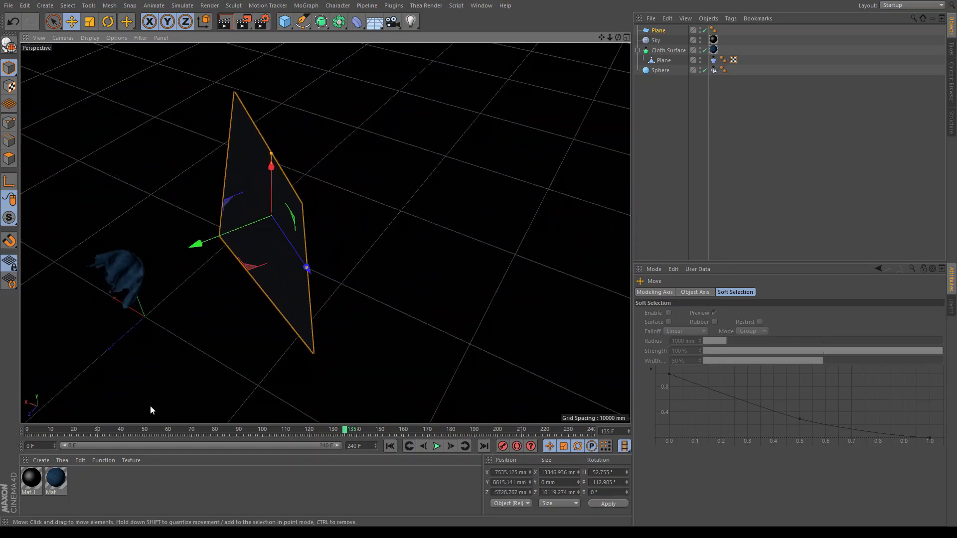
Create a new material and enable its Luminance channel
double_click(100, 506)
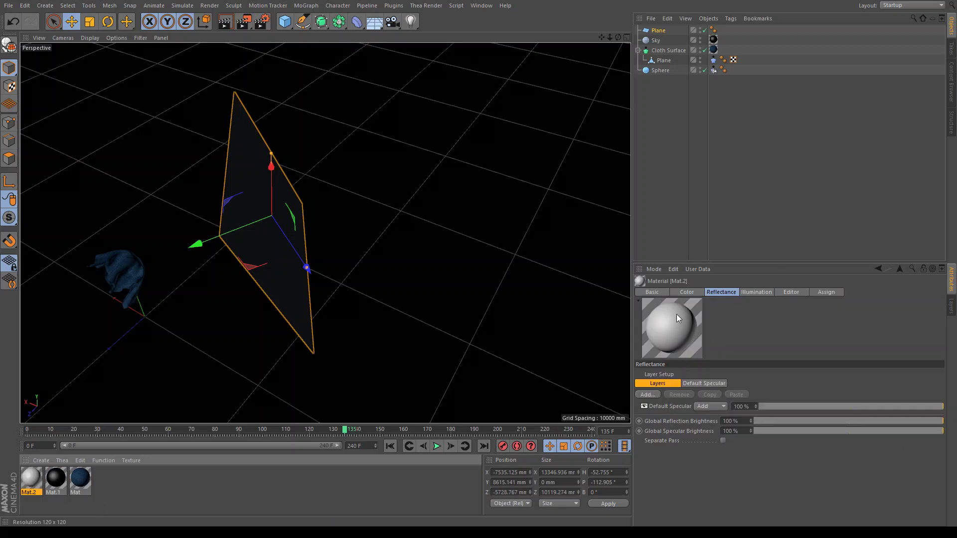
left_click(652, 292)
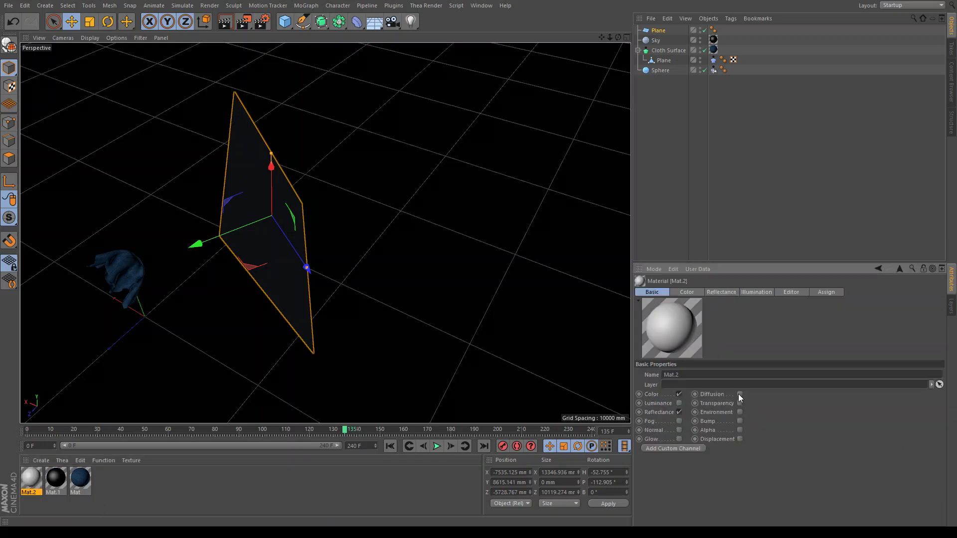
left_click(678, 404)
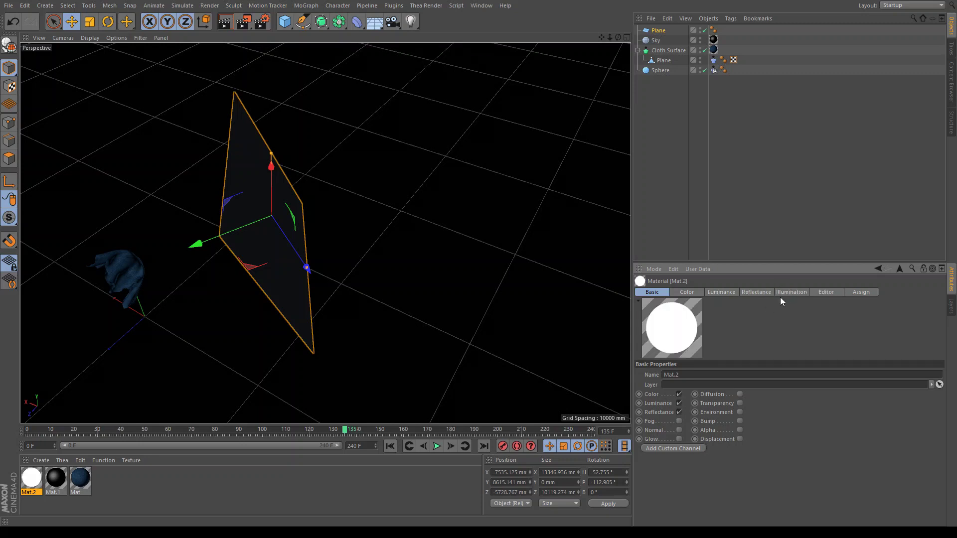
left_click(722, 292)
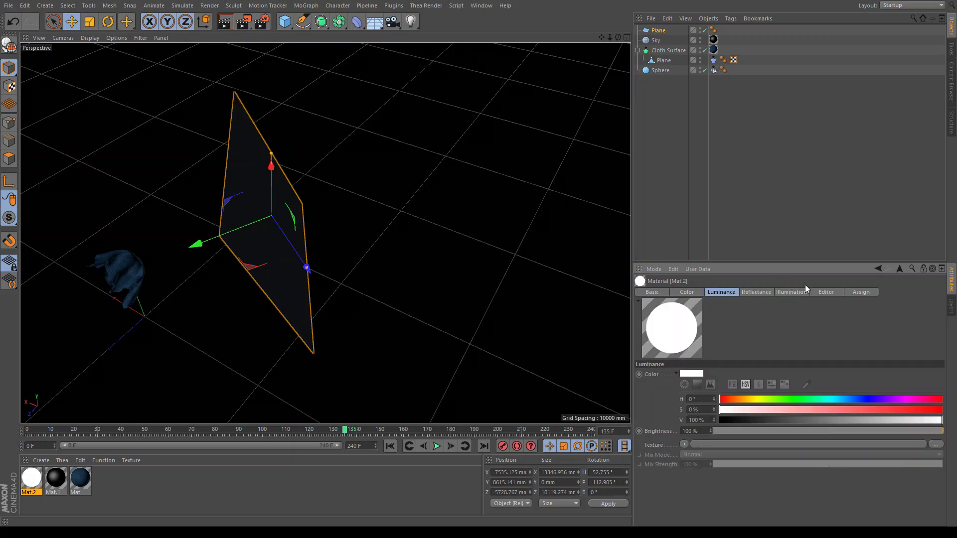
Set the luminous material's Generate GI strength to 250% and enable GI Area Light
left_click(791, 293)
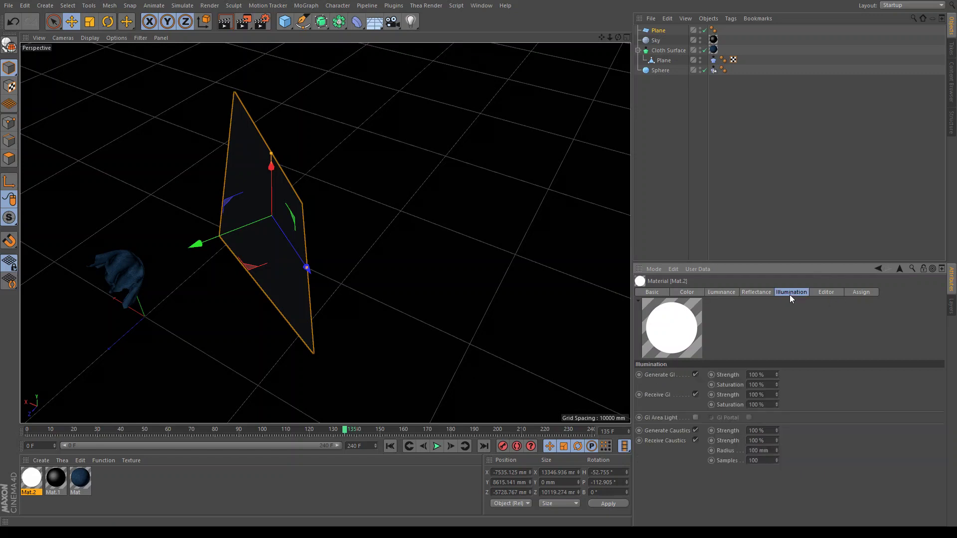
double_click(768, 375)
type("250")
key("Return")
left_click(695, 418)
Apply the luminous material to the large plane and move it closer to the cloth, to about X -5877, Y 7735, Z -4468 mm
left_click_drag(32, 479, 264, 229)
left_click_drag(621, 38, 444, 119)
left_click_drag(278, 241, 246, 250)
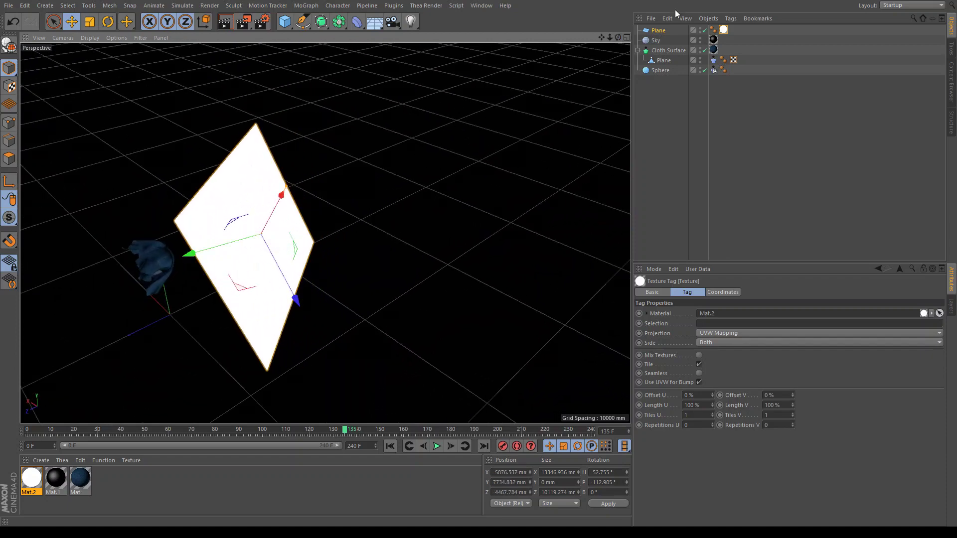
Frame the wrapped cloth close up from the side with the light plane out of view
left_click_drag(609, 38, 488, 60)
scroll(65, 147, "up", 3)
scroll(391, 152, "up", 8)
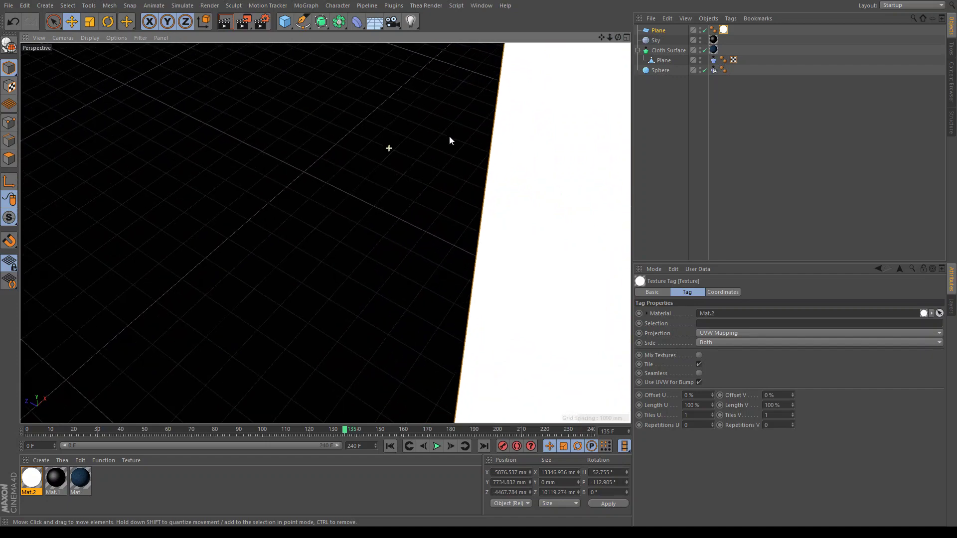
left_click_drag(617, 37, 389, 192)
scroll(107, 331, "up", 4)
scroll(266, 375, "up", 2)
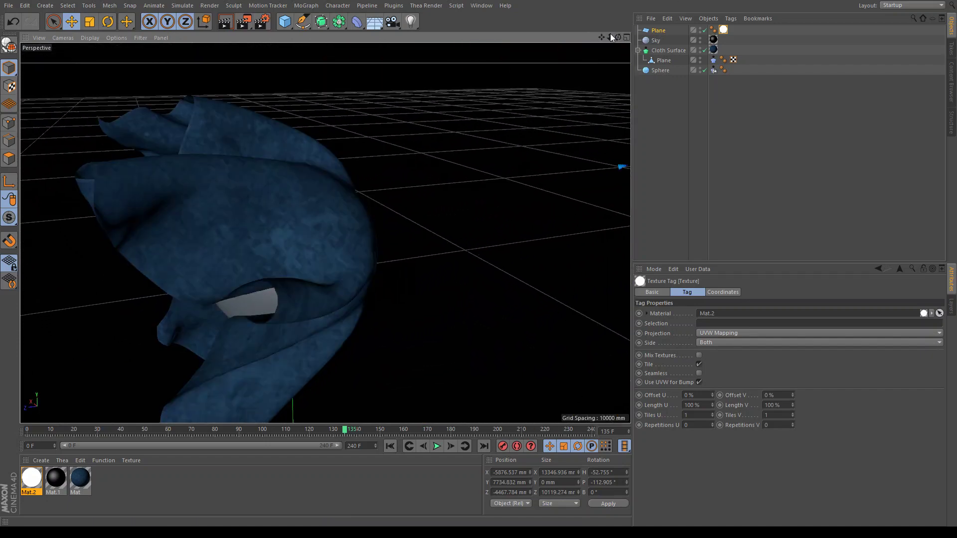
left_click_drag(618, 37, 491, 24)
scroll(493, 149, "down", 3)
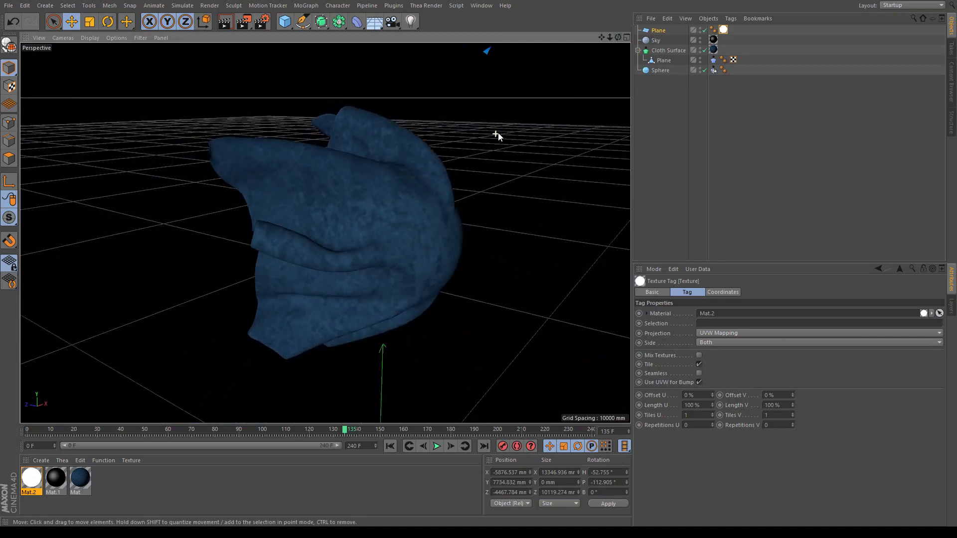
Move the luminous plane farther away from the cloth, to about X -8053, Y 8890, Z -6122 mm
left_click_drag(603, 36, 394, 210)
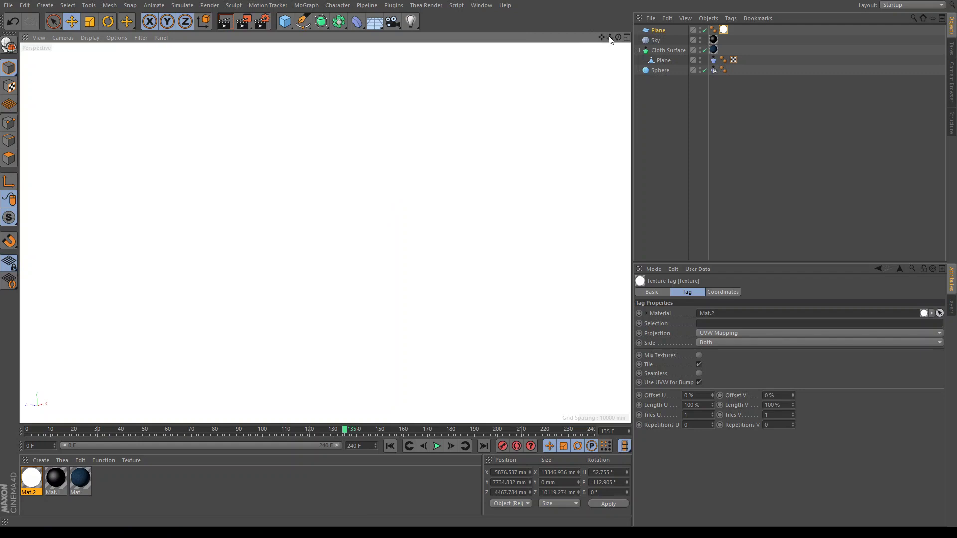
left_click(496, 174)
scroll(483, 287, "down", 5)
left_click_drag(503, 296, 513, 75)
Frame the whole wrapped cloth in the centre of the perspective view and add a camera from that viewpoint
mouse_move(609, 38)
left_mouse_down()
mouse_move(654, 37)
mouse_move(601, 37)
left_mouse_up()
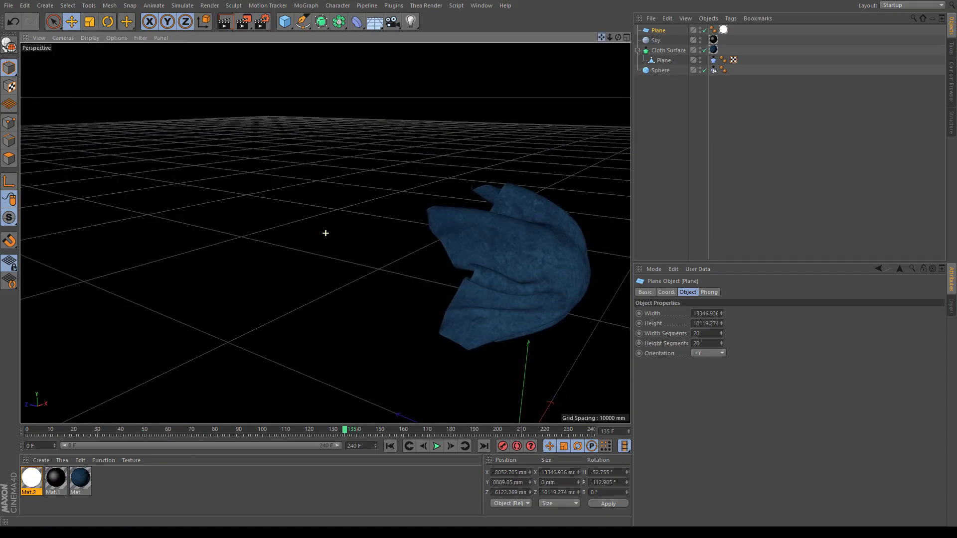
scroll(522, 259, "up", 5)
scroll(569, 97, "down", 2)
scroll(588, 90, "down", 1)
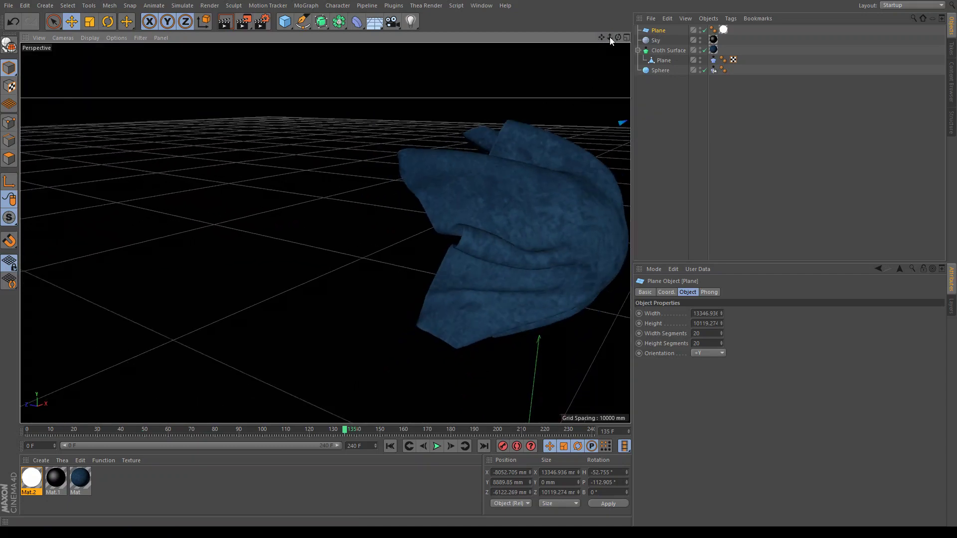
left_click_drag(601, 38, 424, 67)
scroll(417, 239, "down", 1)
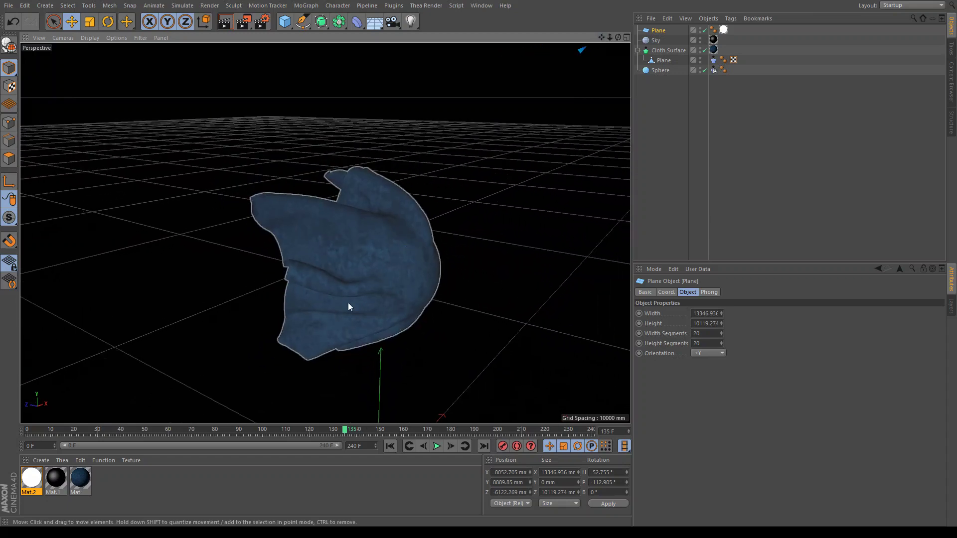
left_click_drag(609, 37, 325, 233)
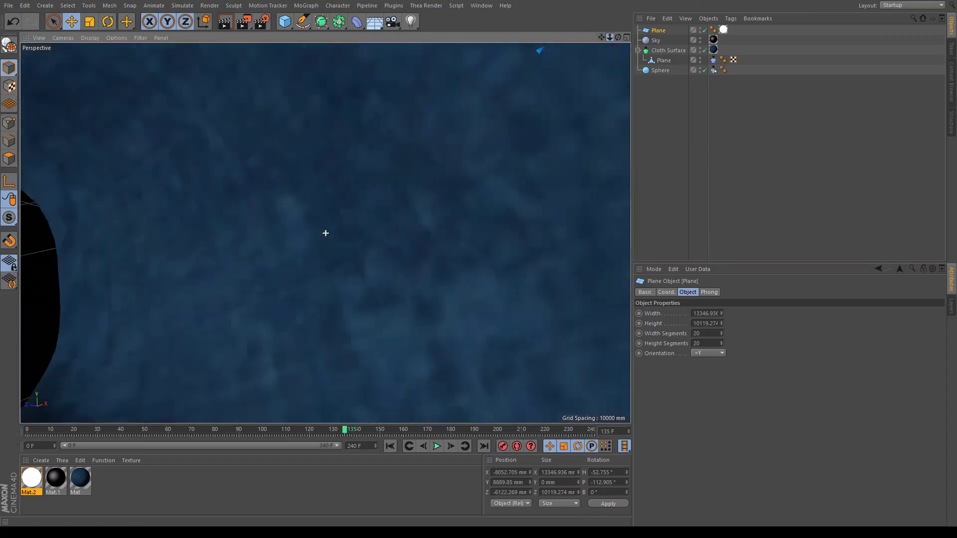
scroll(325, 233, "down", 10)
scroll(325, 233, "up", 4)
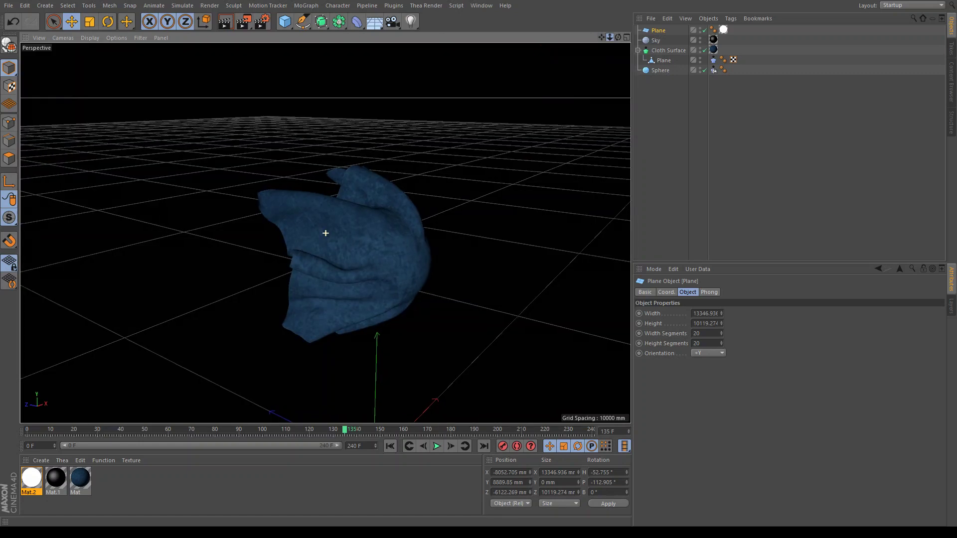
left_click(392, 22)
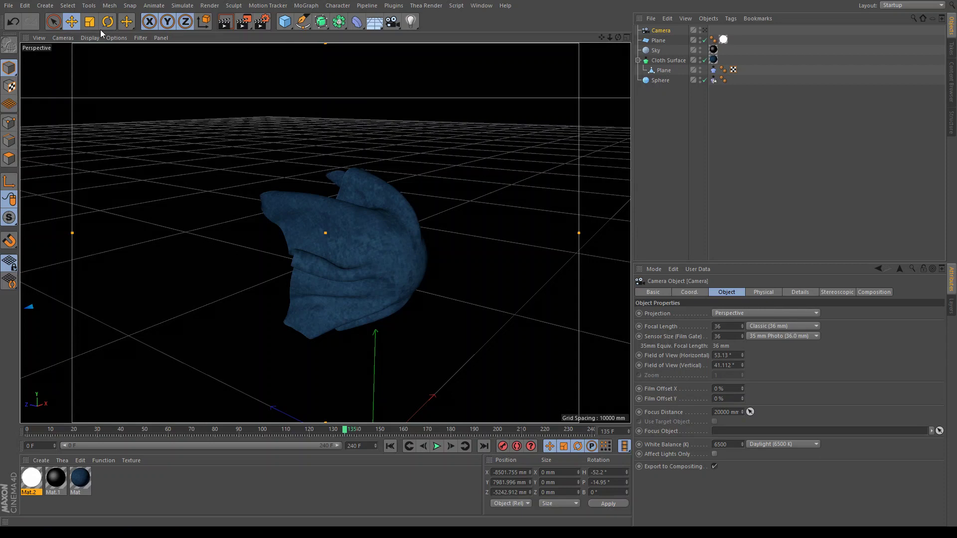
Change the render output size to a widescreen frame and look through the new camera
key("Tab")
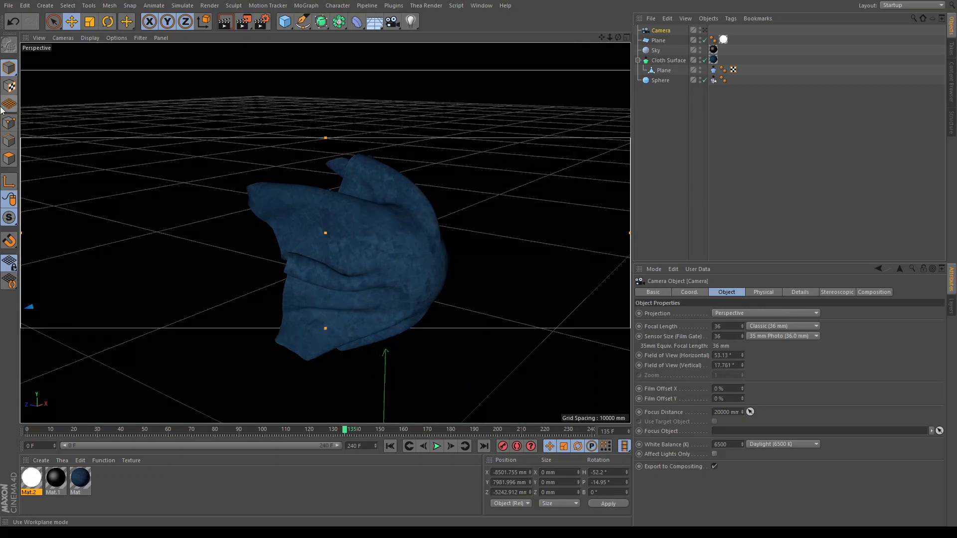
key("Return")
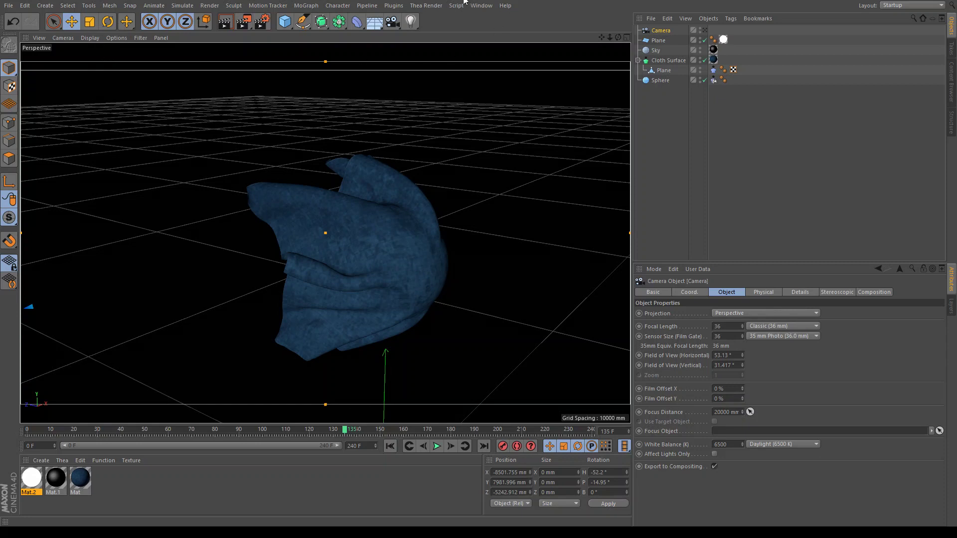
left_click_drag(602, 37, 586, 23)
left_click(705, 30)
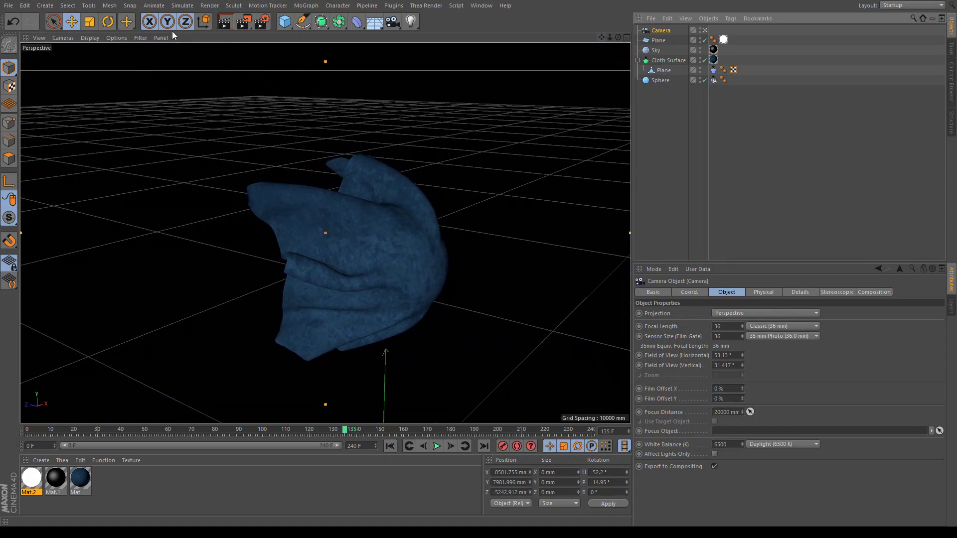
Test-render the camera view and reposition the camera lower and closer to the cloth, to about X -6261, Y 5728, Z -3830 mm
left_click(224, 21)
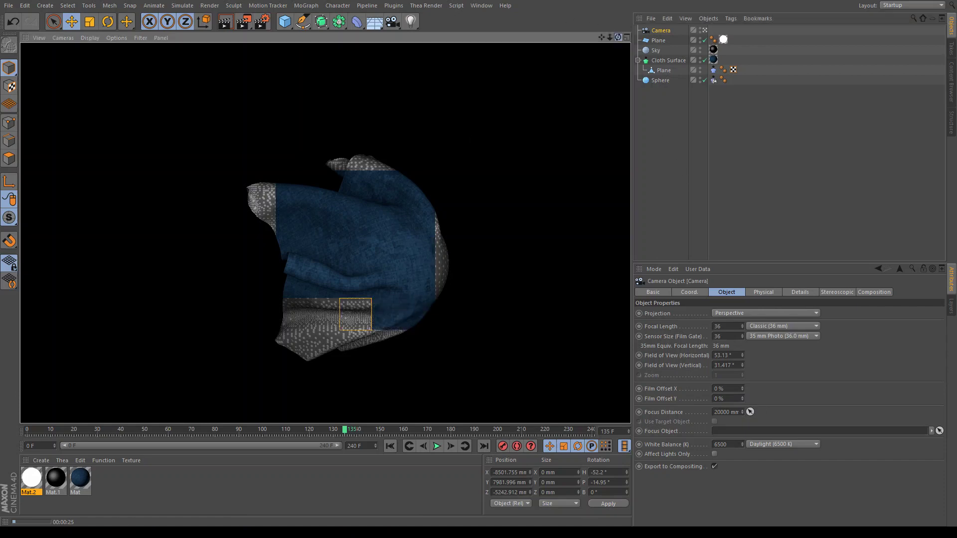
left_click_drag(618, 37, 618, 15)
scroll(286, 299, "up", 2)
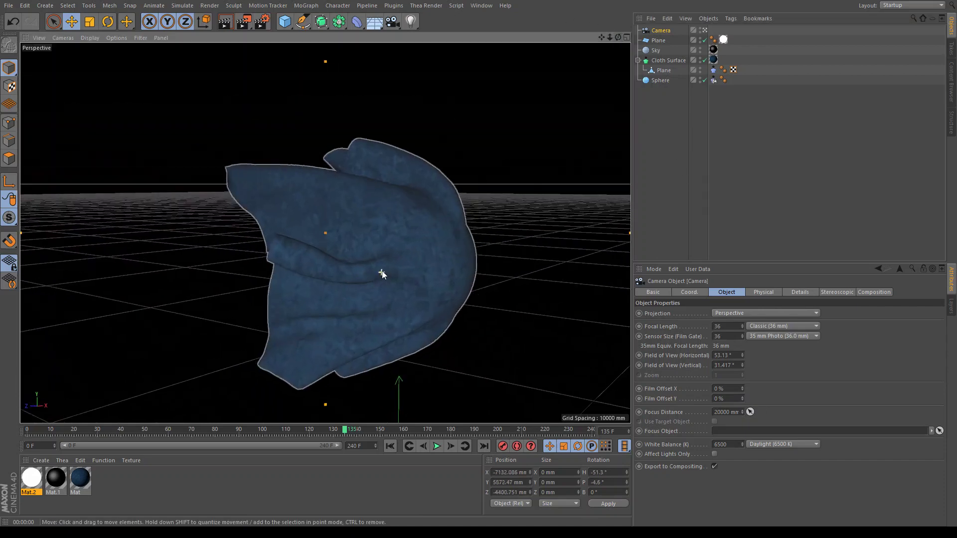
scroll(383, 271, "up", 2)
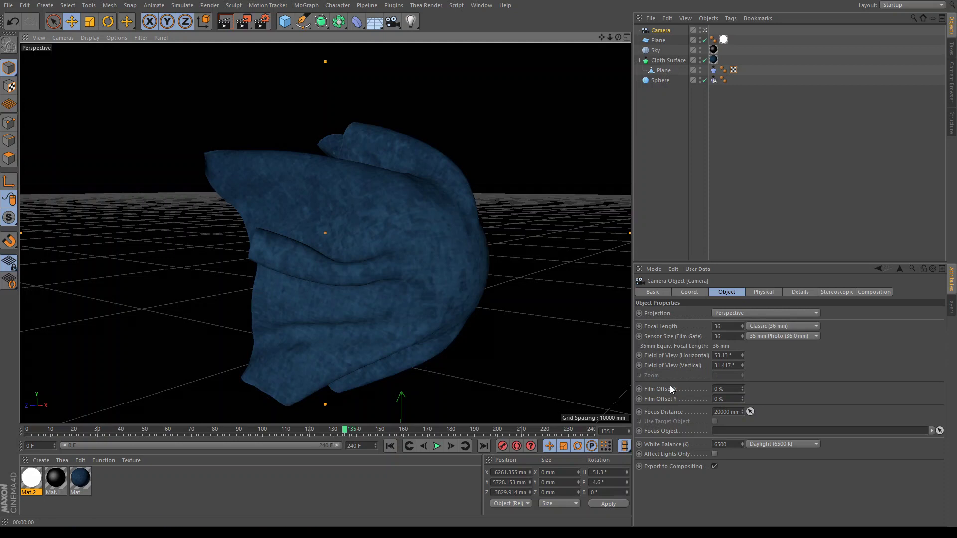
Set the cloth material's texture tag to a Length U and Length V of 50%
left_click(713, 59)
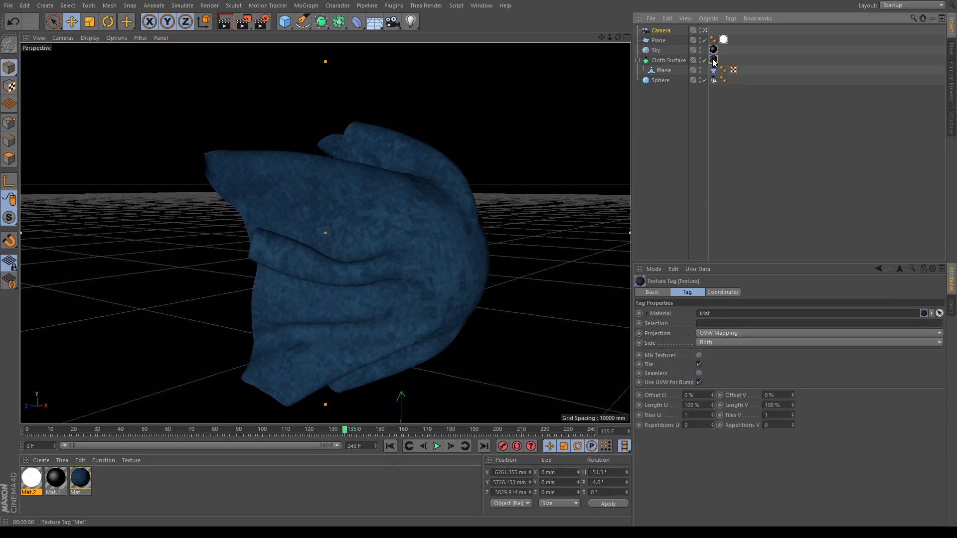
left_click_drag(710, 407, 679, 404)
type("50")
key("Return")
double_click(785, 406)
type("50")
key("Return")
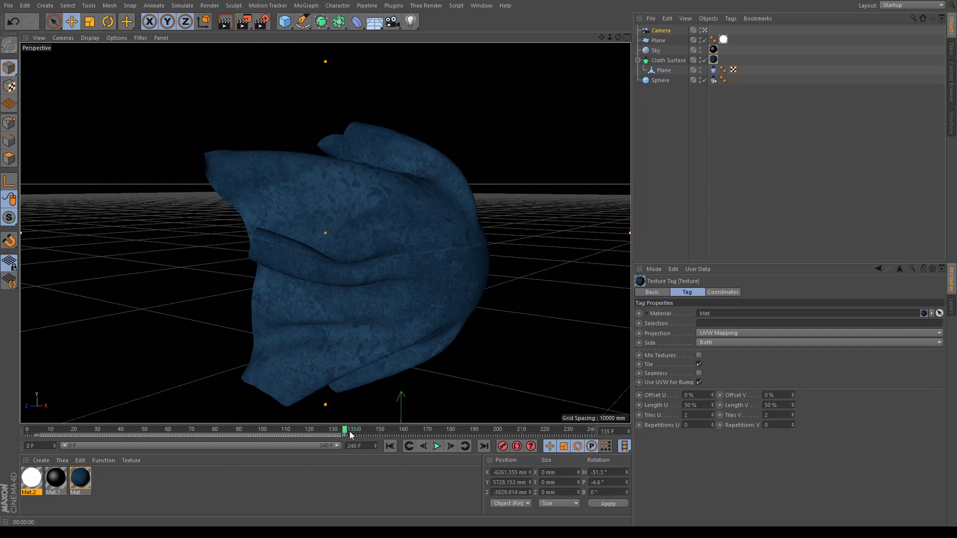
Replay the cloth simulation from the start, stop it at frame 227 and render the active view
left_click_drag(345, 430, 29, 421)
left_click(436, 446)
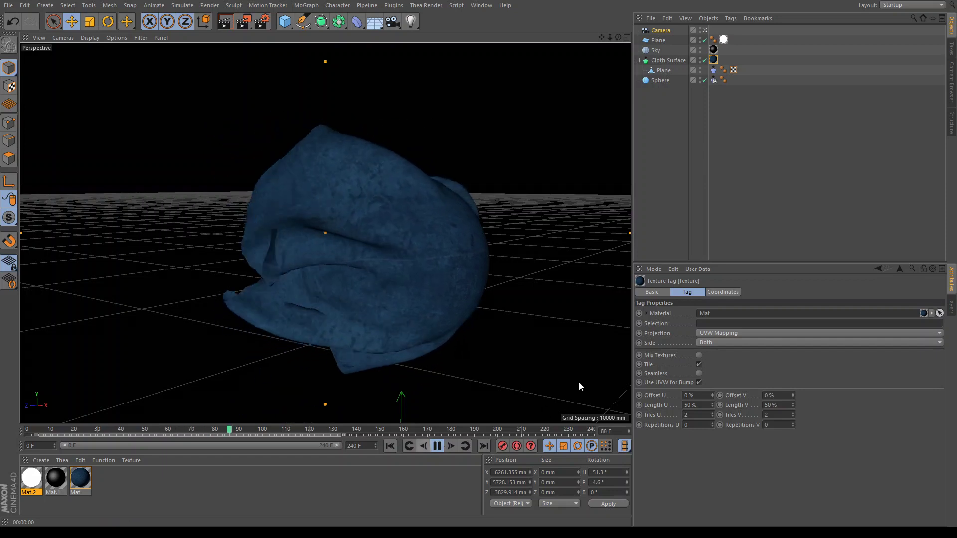
left_click(713, 70)
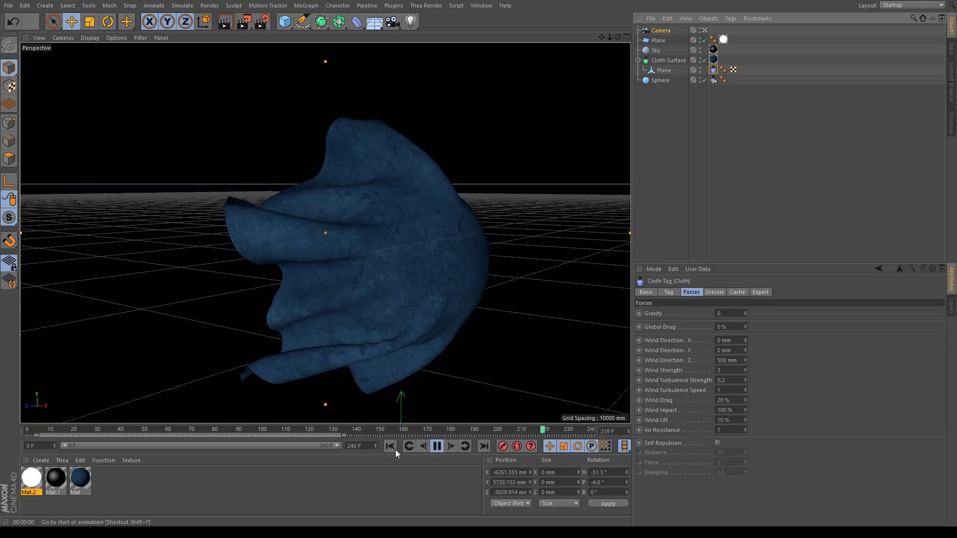
left_click(436, 446)
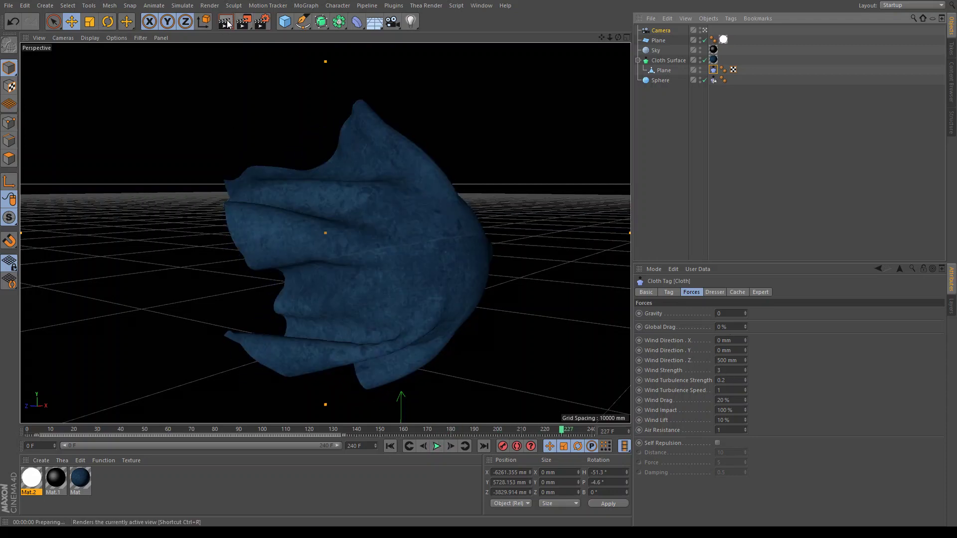
left_click(225, 21)
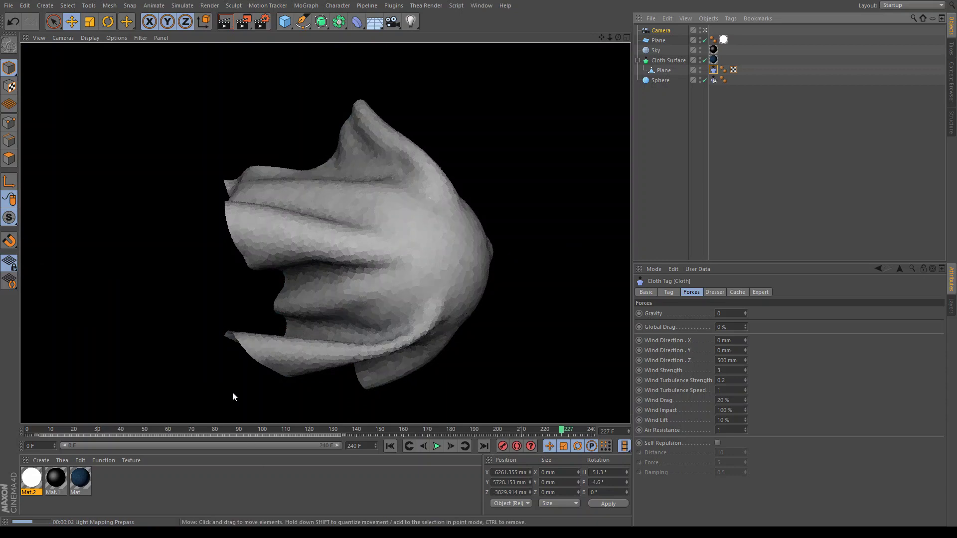